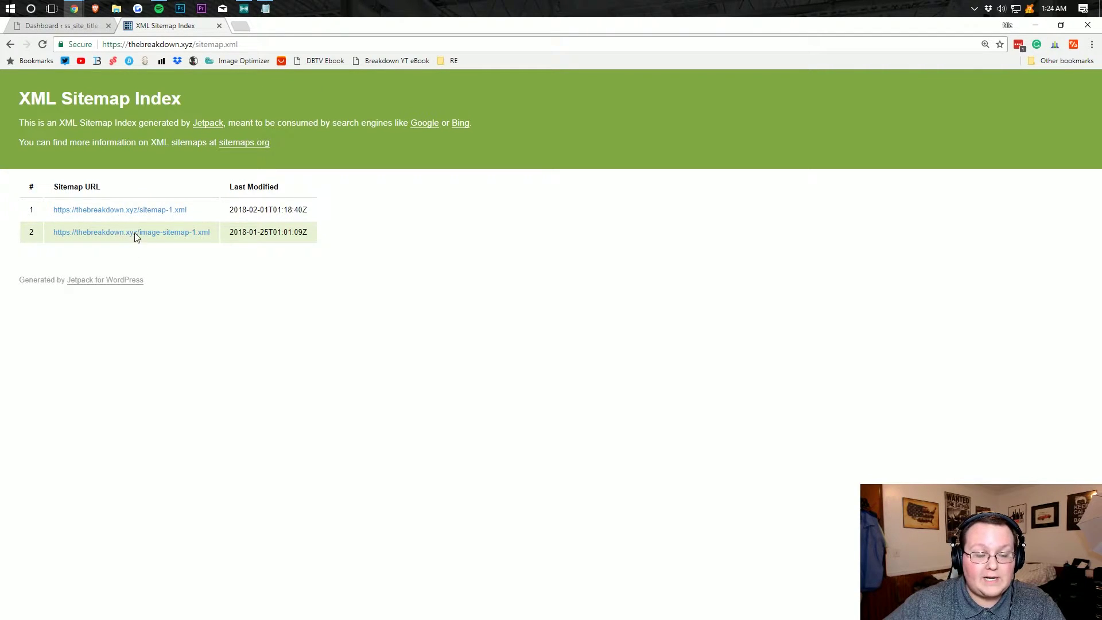
Open sitemap-1.xml and point out the note that Jetpack generated the sitemap
{"action": "left_click", "coordinate": [170, 213]}
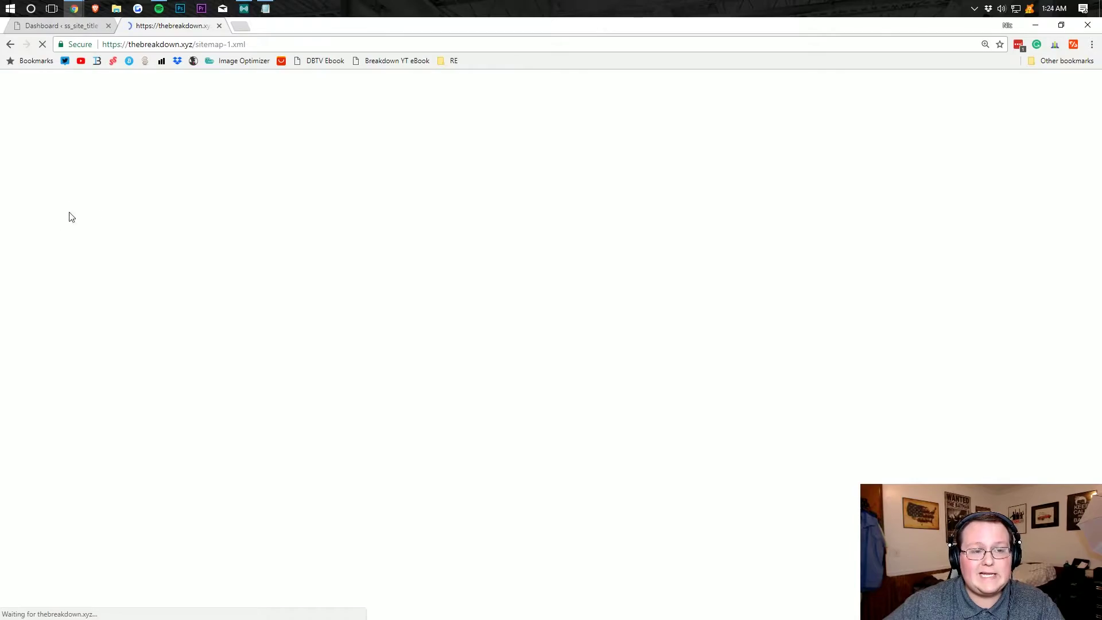
{"action": "scroll", "coordinate": [233, 238], "scroll_direction": "down", "scroll_amount": 13}
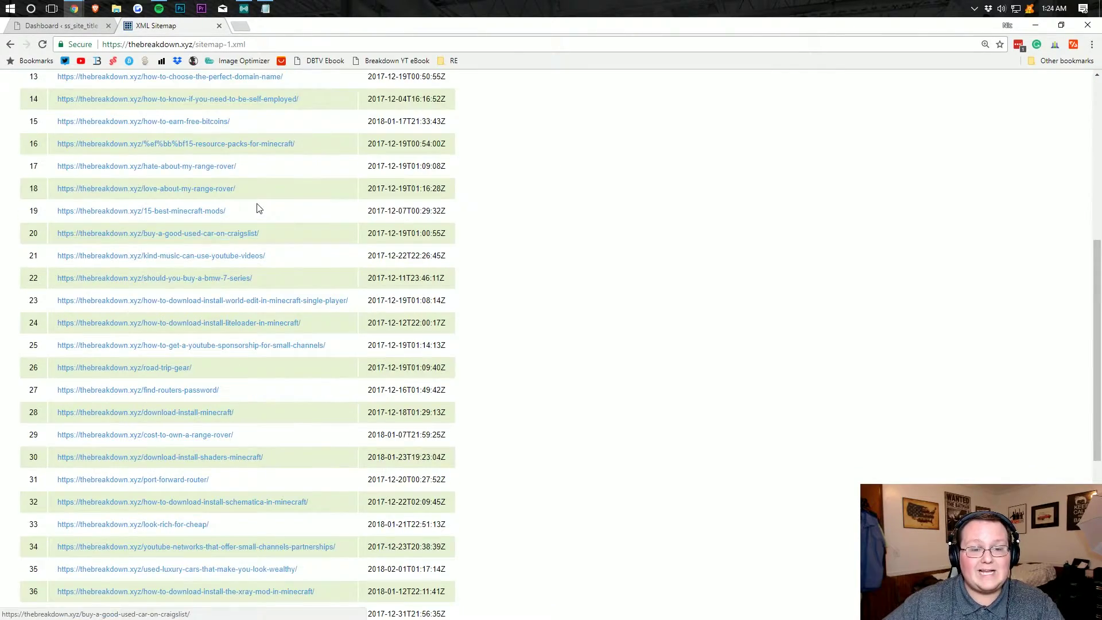
{"action": "scroll", "coordinate": [255, 202], "scroll_direction": "up", "scroll_amount": 14}
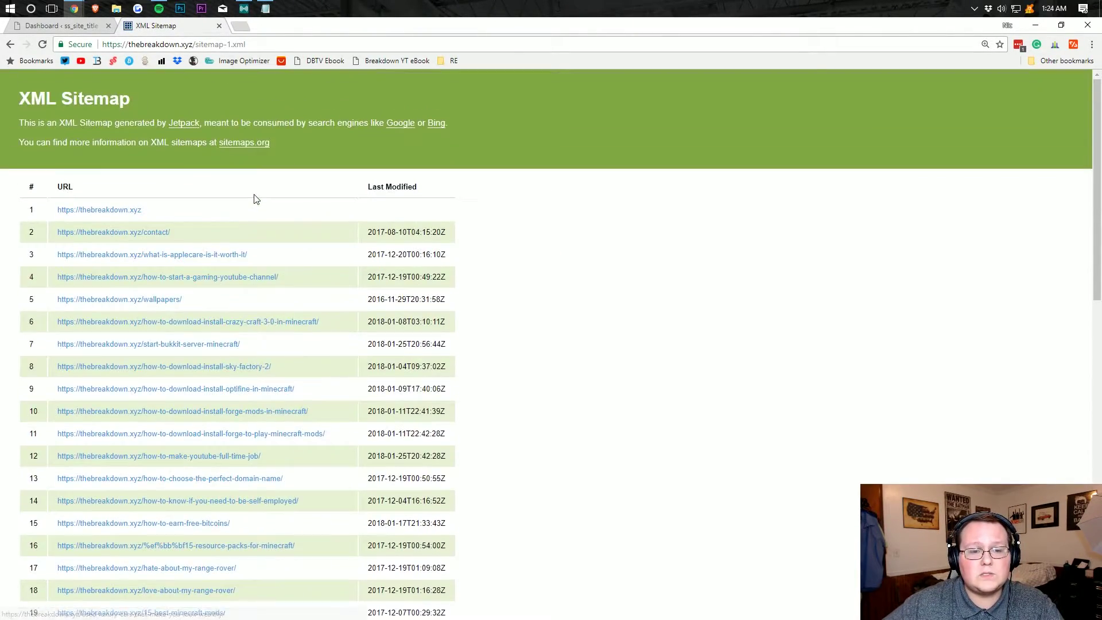
{"action": "scroll", "coordinate": [256, 199], "scroll_direction": "down", "scroll_amount": 7}
{"action": "scroll", "coordinate": [256, 198], "scroll_direction": "up", "scroll_amount": 7}
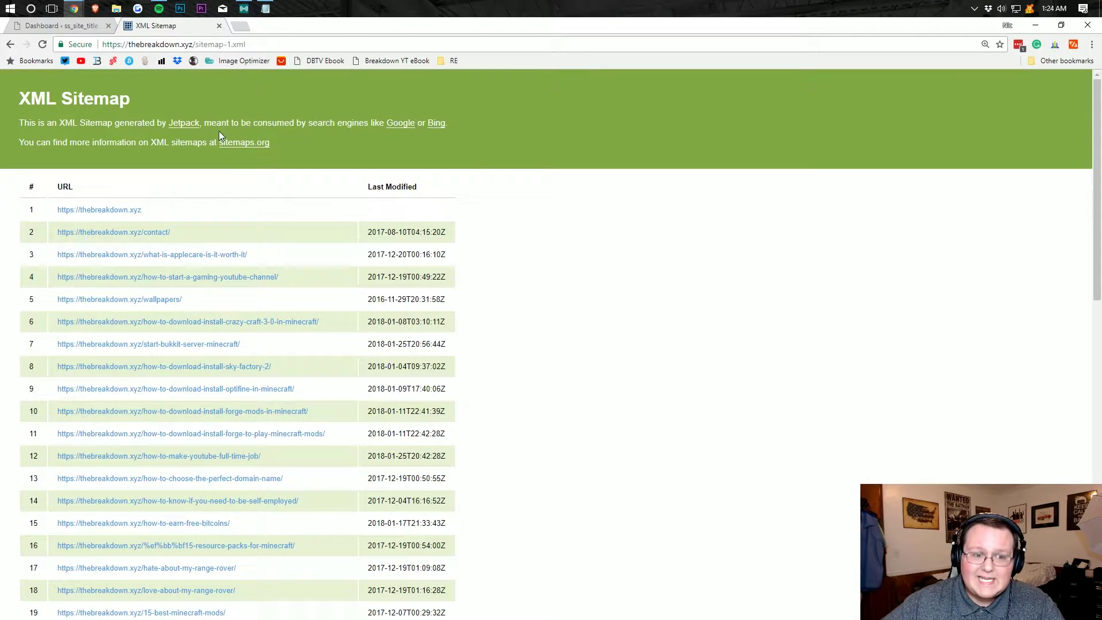
{"action": "left_click_drag", "start_coordinate": [255, 120], "coordinate": [405, 125]}
{"action": "left_click", "coordinate": [370, 129]}
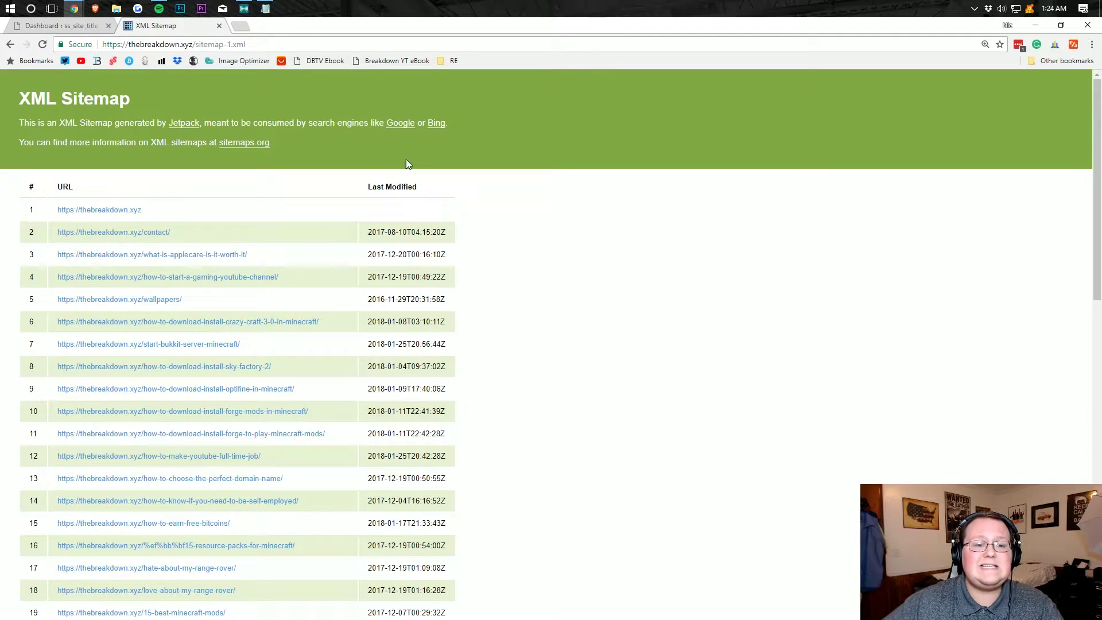
Scroll through the 51 listed page URLs and their last-modified dates
{"action": "scroll", "coordinate": [325, 227], "scroll_direction": "down", "scroll_amount": 4}
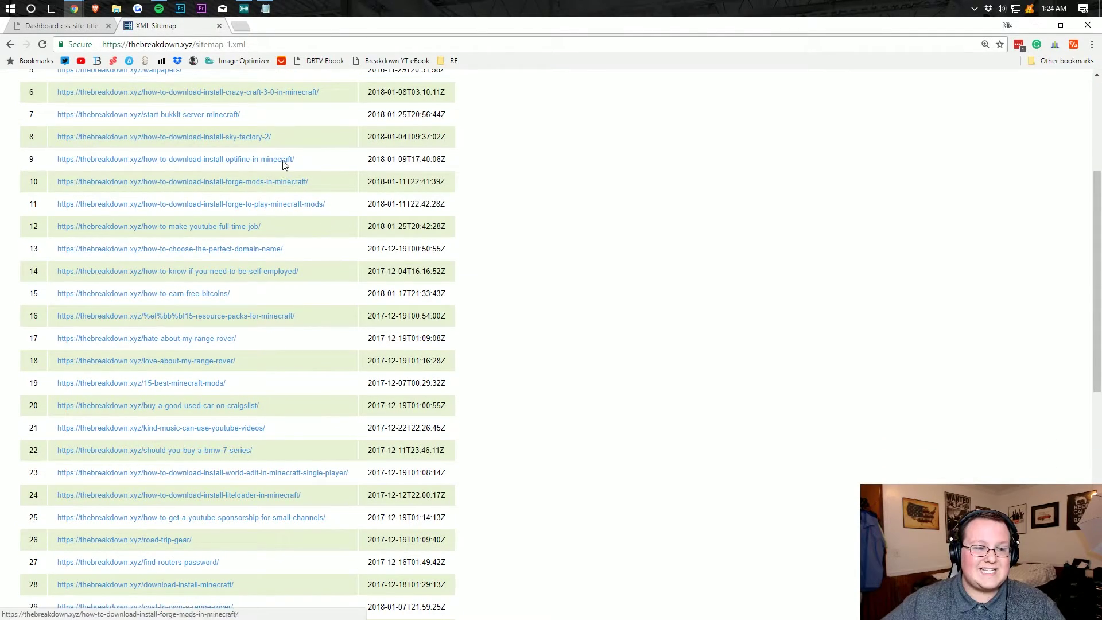
{"action": "scroll", "coordinate": [316, 123], "scroll_direction": "down", "scroll_amount": 6}
{"action": "scroll", "coordinate": [360, 224], "scroll_direction": "up", "scroll_amount": 10}
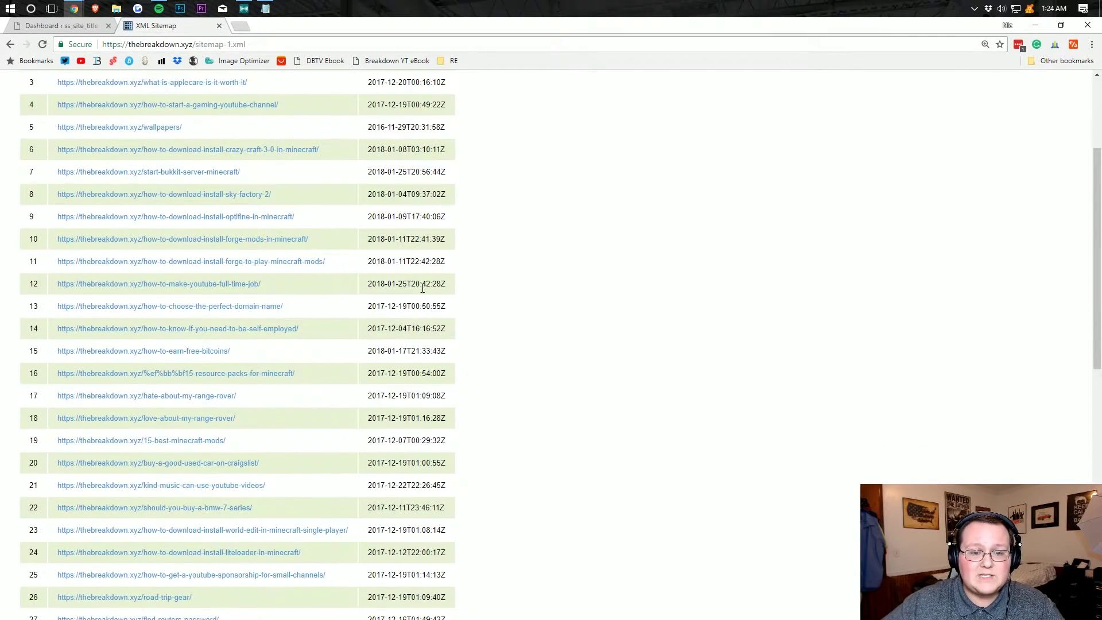
{"action": "scroll", "coordinate": [408, 149], "scroll_direction": "down", "scroll_amount": 8}
{"action": "scroll", "coordinate": [411, 150], "scroll_direction": "down", "scroll_amount": 6}
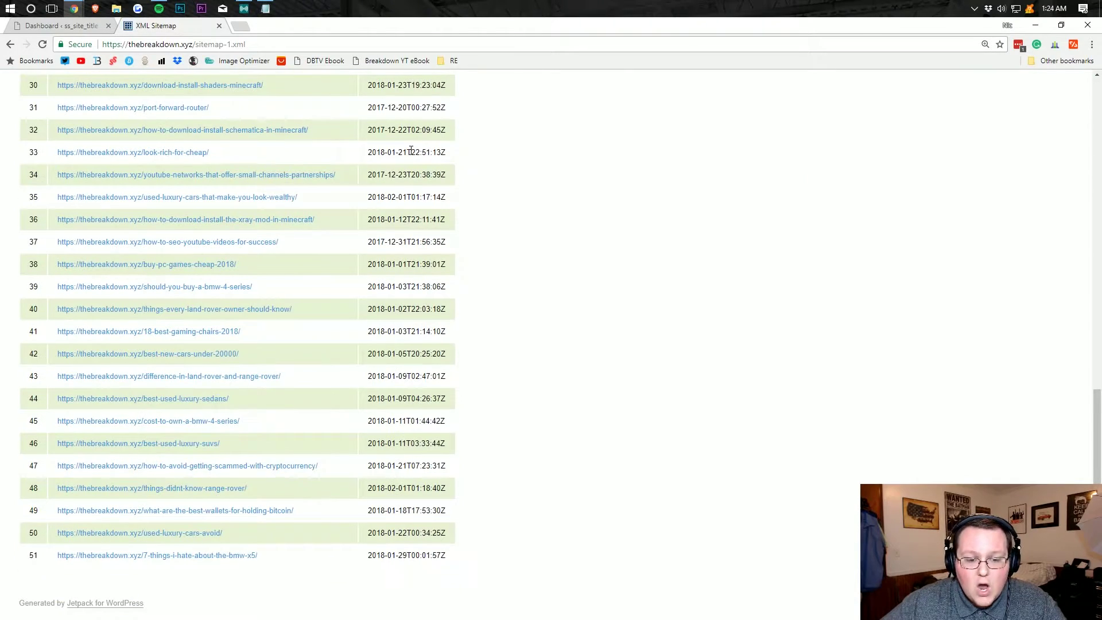
{"action": "scroll", "coordinate": [411, 150], "scroll_direction": "up", "scroll_amount": 13}
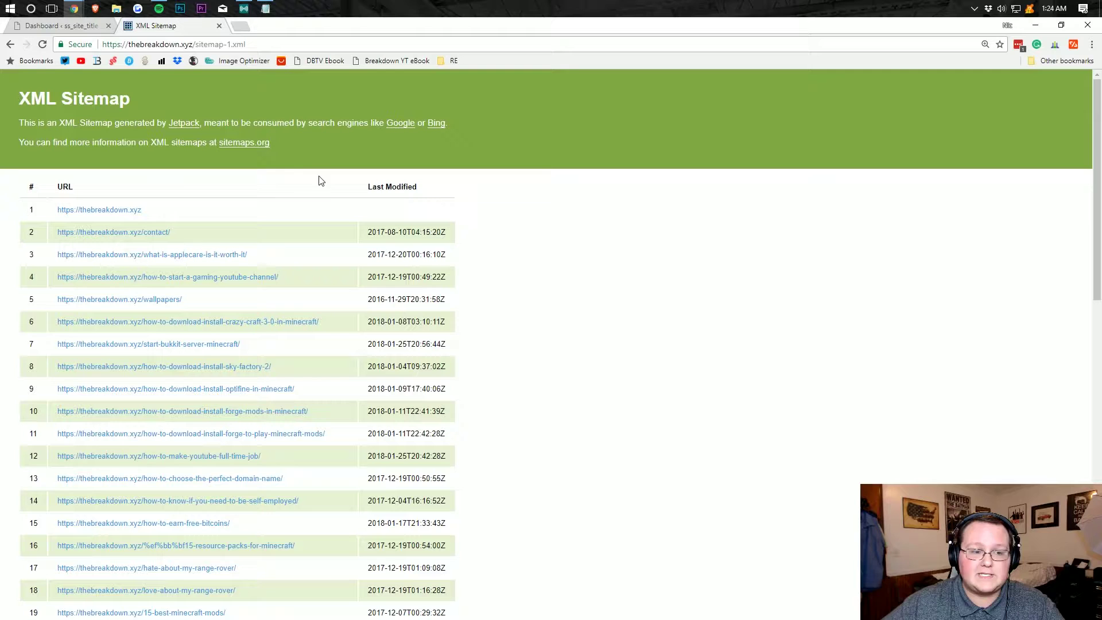
Search Google for 'crazy craft' and find the site's Crazy Craft 3.0 guide in the results
{"action": "key", "text": "ctrl+t"}
{"action": "type", "text": "craz"}
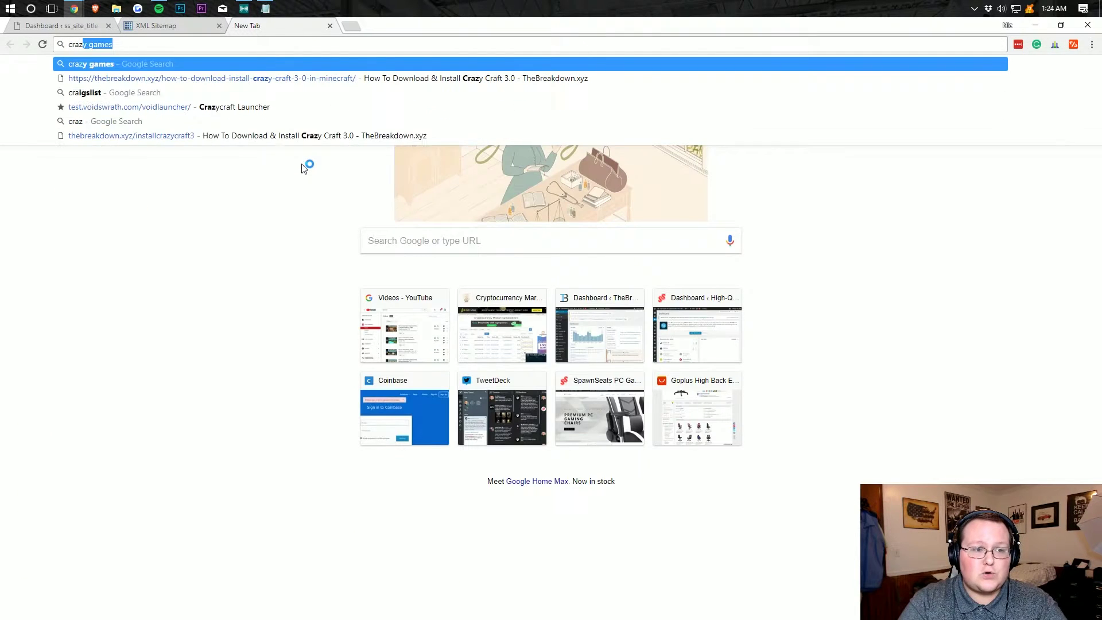
{"action": "type", "text": "y craft"}
{"action": "key", "text": "Return"}
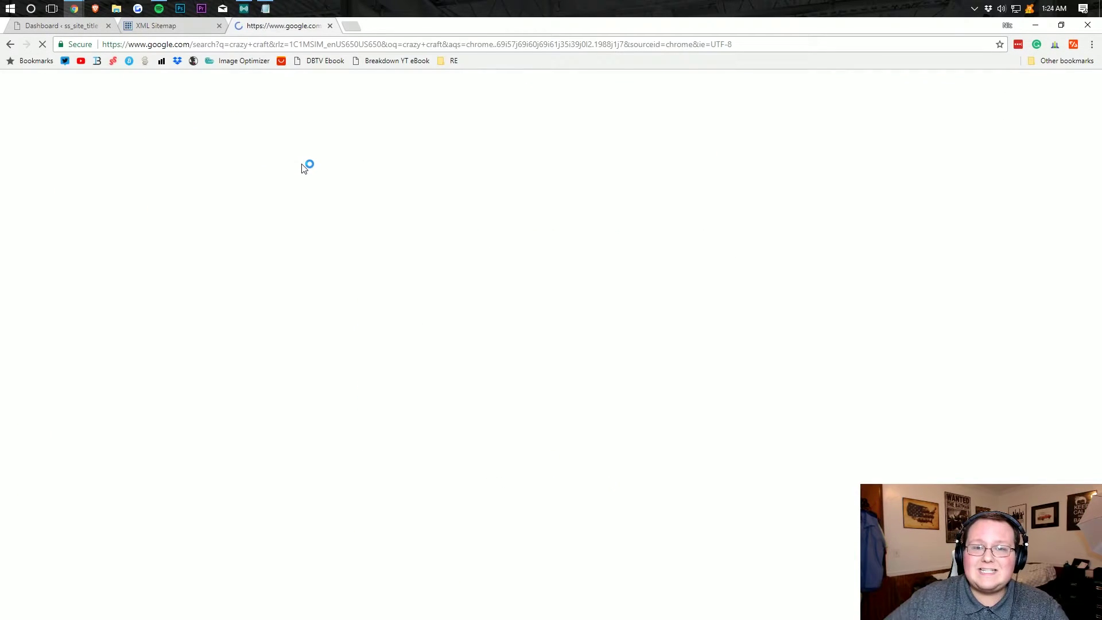
{"action": "scroll", "coordinate": [258, 239], "scroll_direction": "down", "scroll_amount": 3}
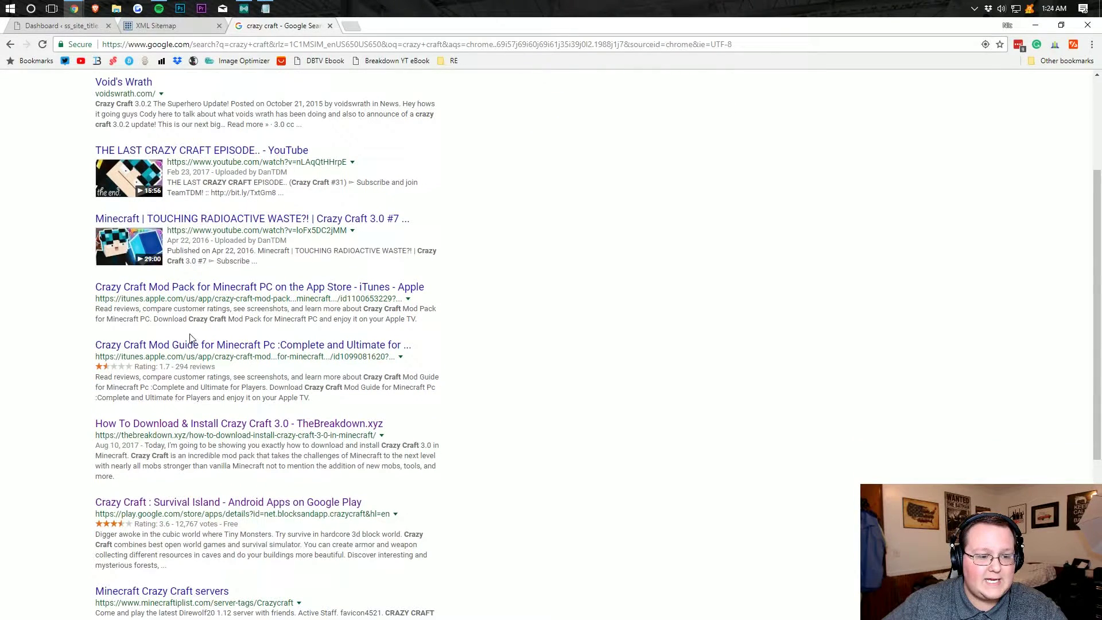
{"action": "scroll", "coordinate": [186, 340], "scroll_direction": "down", "scroll_amount": 1}
{"action": "left_click_drag", "start_coordinate": [393, 378], "coordinate": [37, 365]}
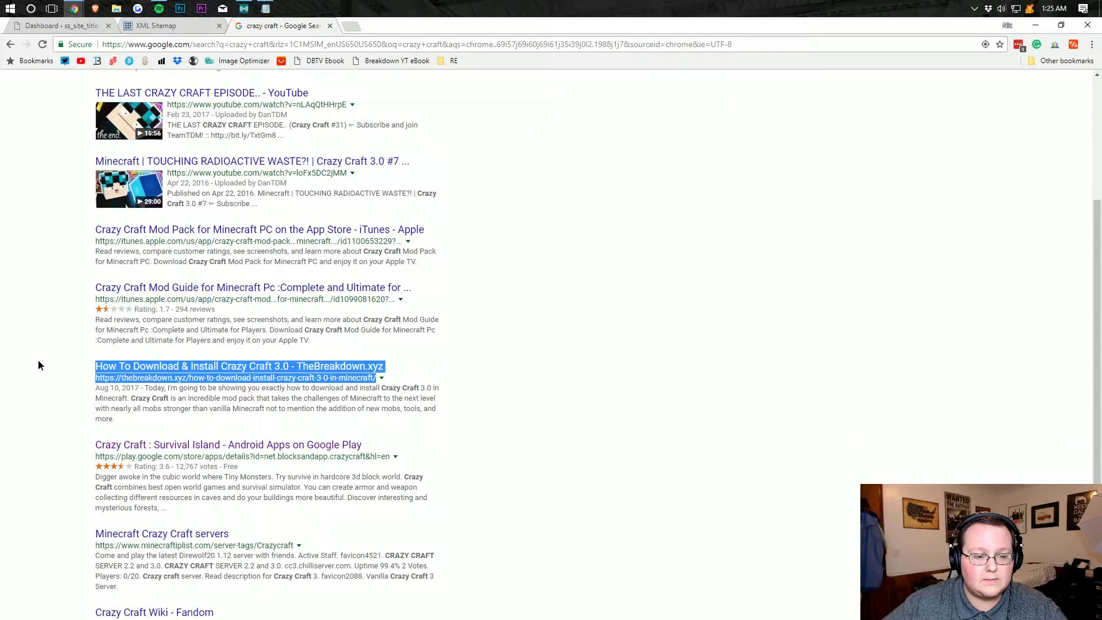
{"action": "left_click", "coordinate": [68, 316]}
Close the search tab to return to sitemap-1.xml
{"action": "key", "text": "ctrl+w"}
{"action": "key", "text": "ctrl+t"}
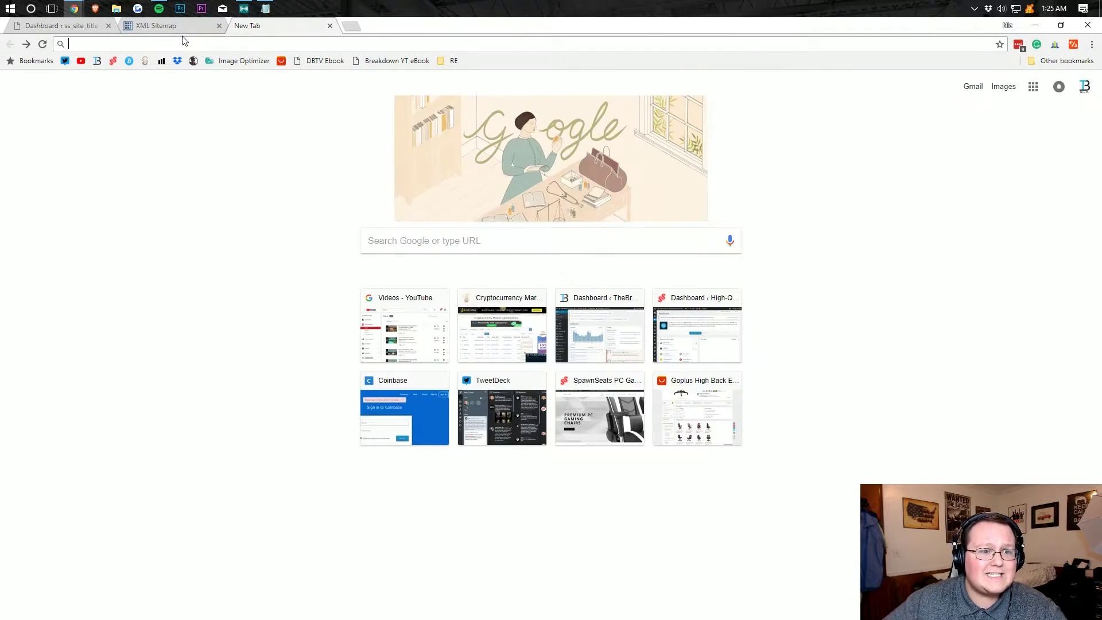
{"action": "key", "text": "ctrl+w"}
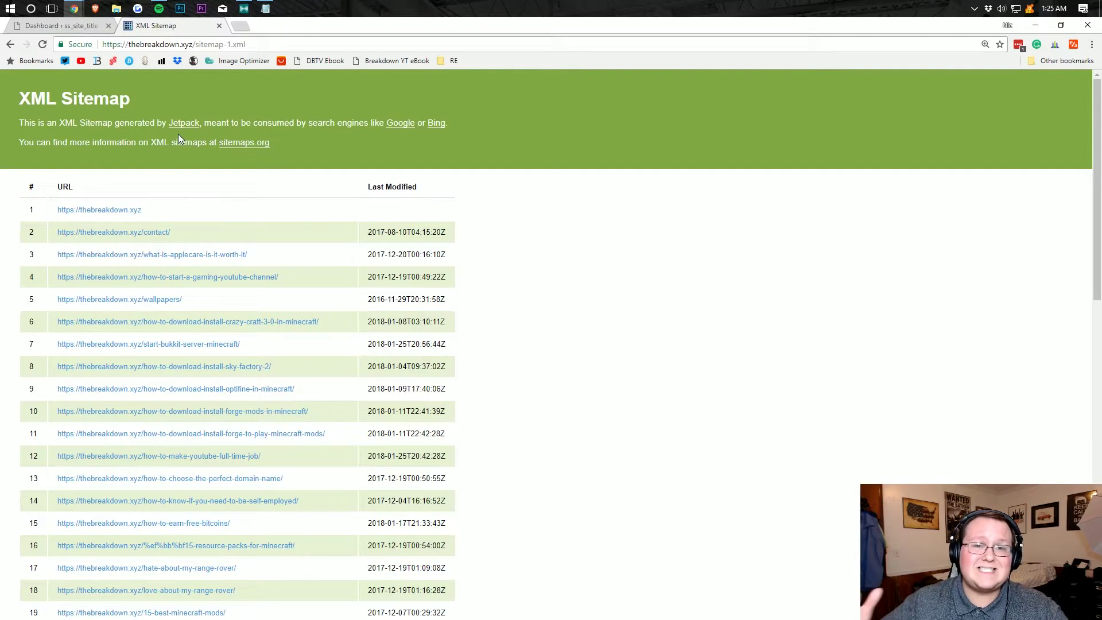
Go to the WordPress Dashboard and open Jetpack Settings
{"action": "left_click", "coordinate": [64, 25]}
{"action": "left_click", "coordinate": [143, 25]}
{"action": "left_click", "coordinate": [65, 25]}
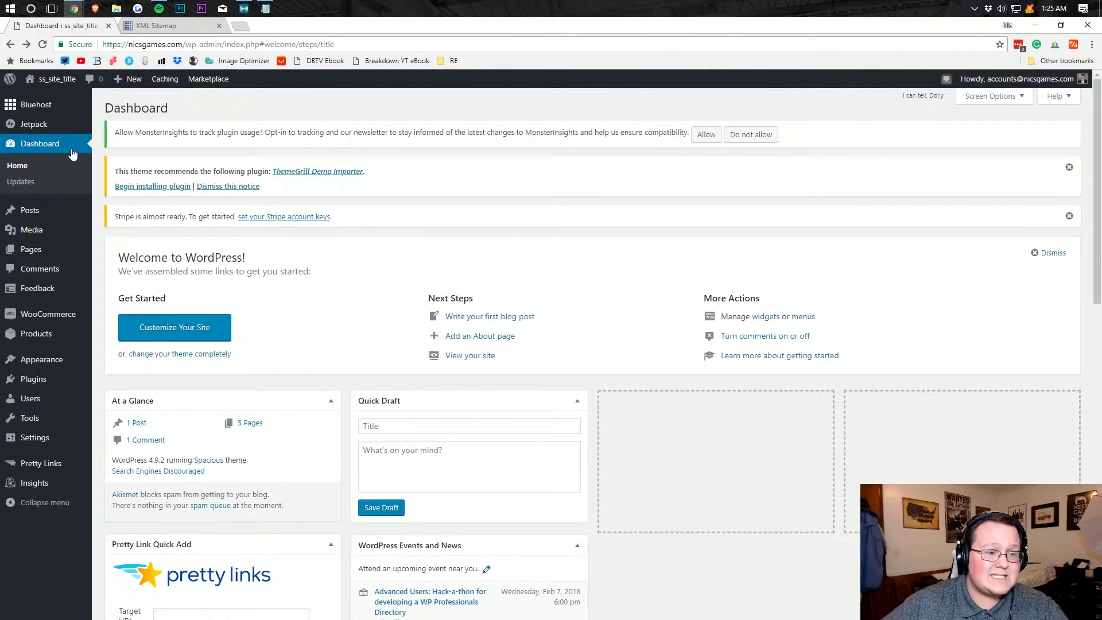
{"action": "mouse_move", "coordinate": [68, 129]}
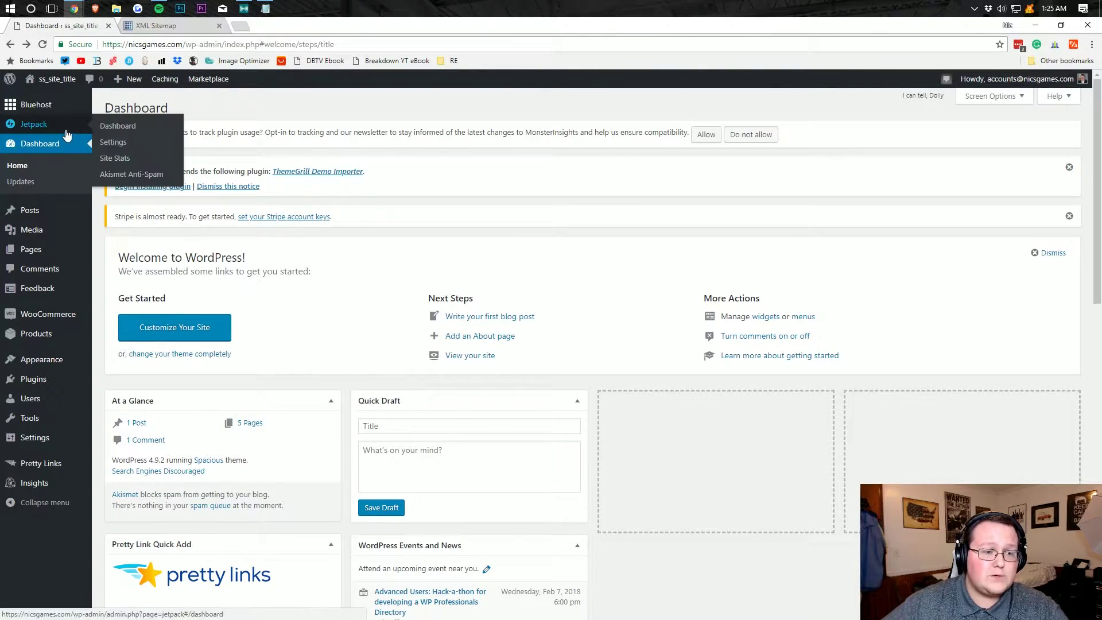
{"action": "left_click", "coordinate": [118, 142]}
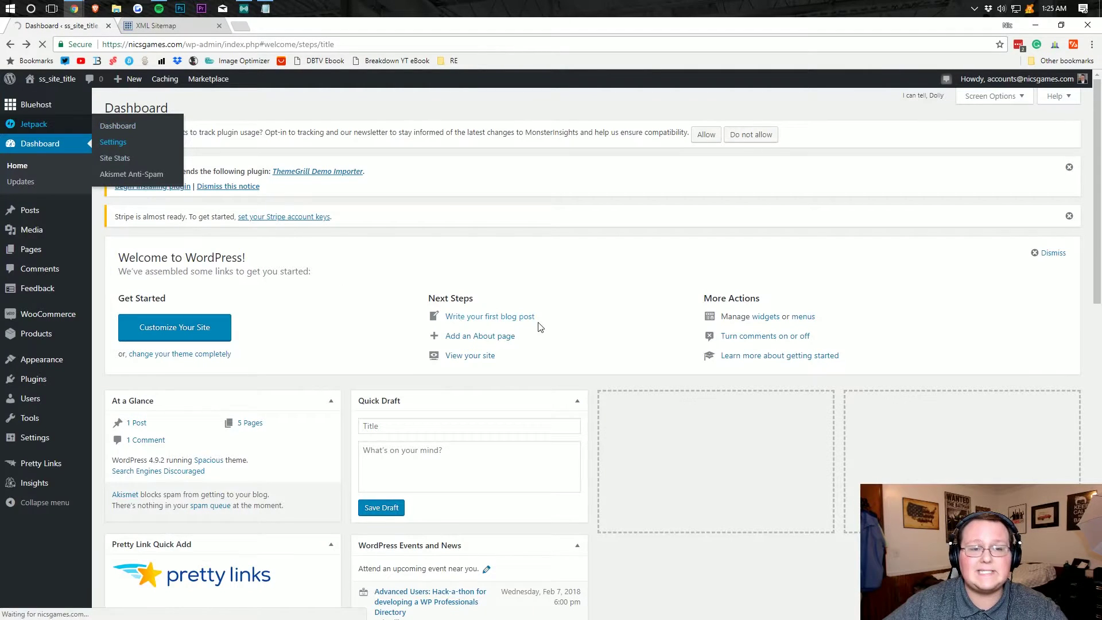
{"action": "scroll", "coordinate": [509, 293], "scroll_direction": "down", "scroll_amount": 8}
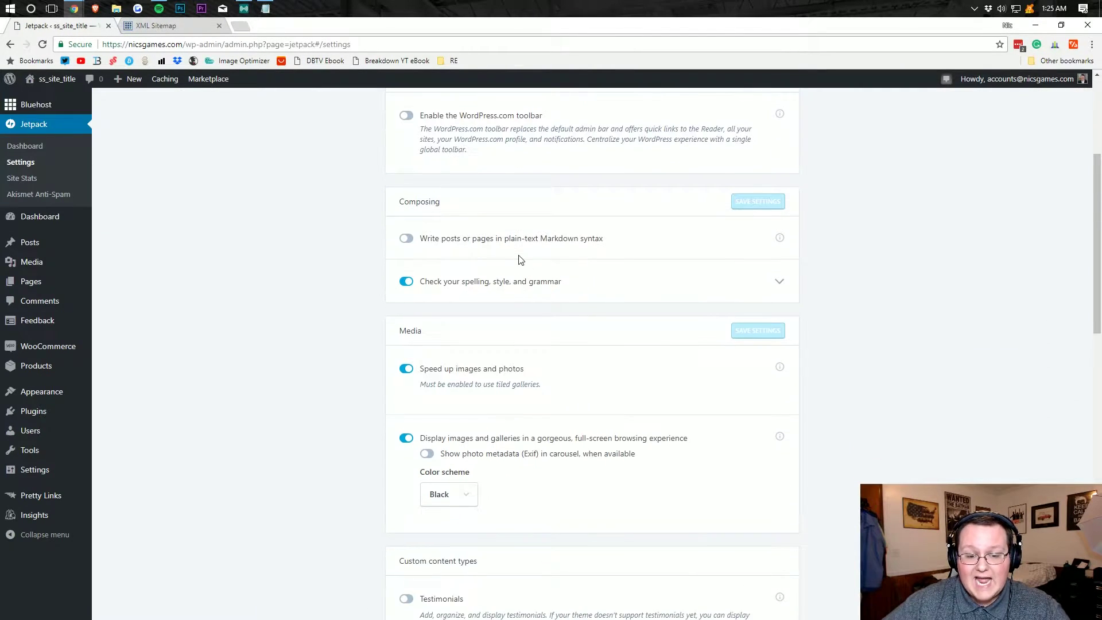
{"action": "scroll", "coordinate": [521, 260], "scroll_direction": "down", "scroll_amount": 8}
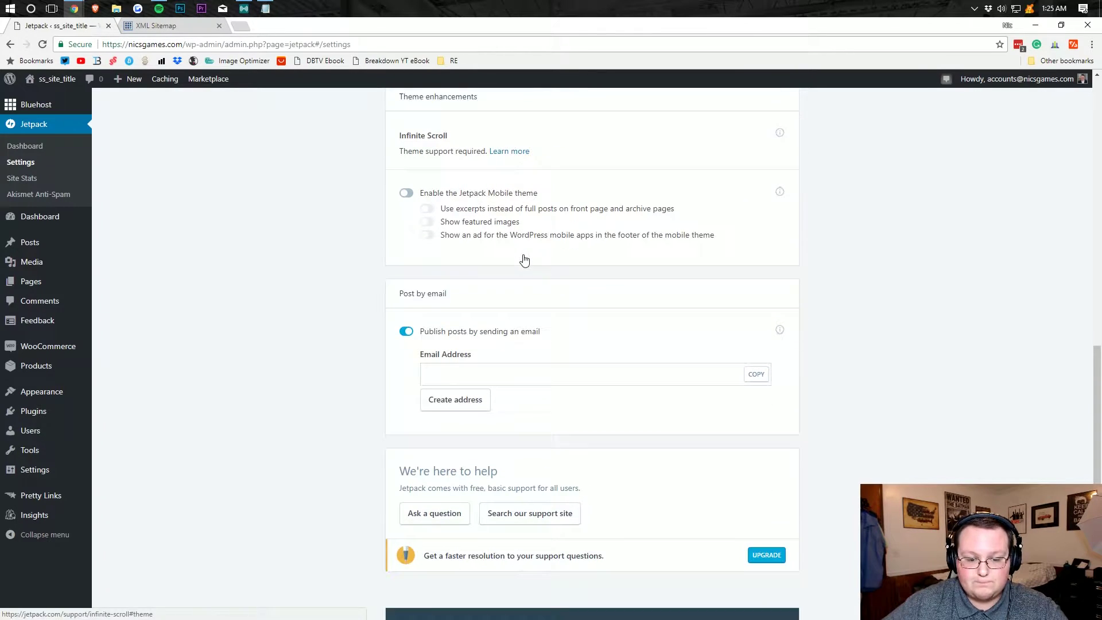
Show the Traffic tab's Sitemaps section and open the sitemap.xml link in a new tab
{"action": "key", "text": "ctrl+f"}
{"action": "type", "text": "site"}
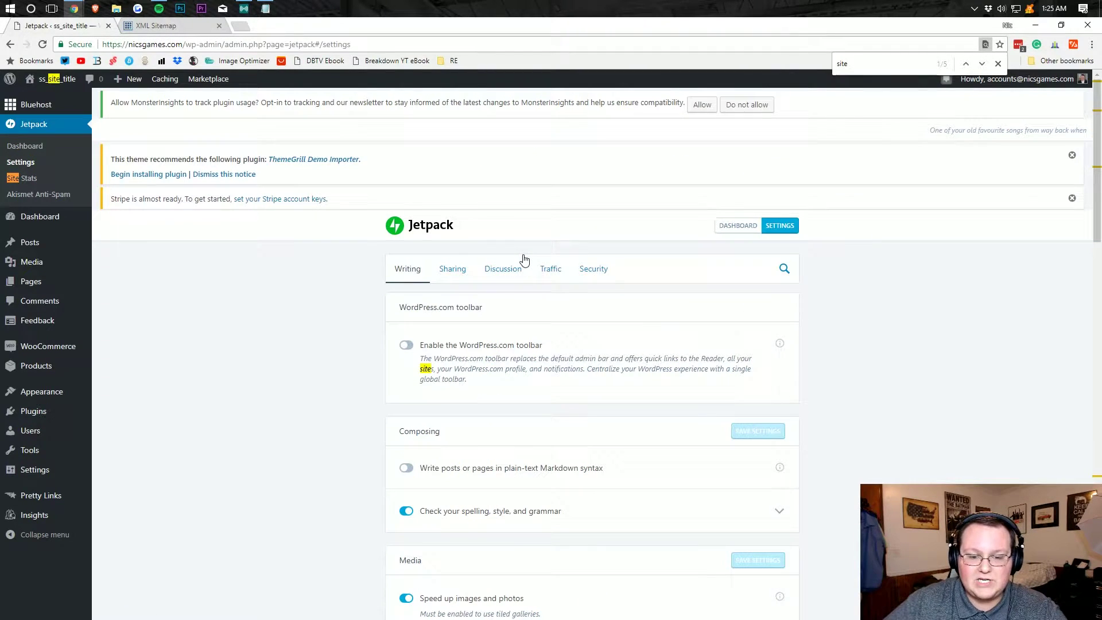
{"action": "scroll", "coordinate": [532, 310], "scroll_direction": "down", "scroll_amount": 12}
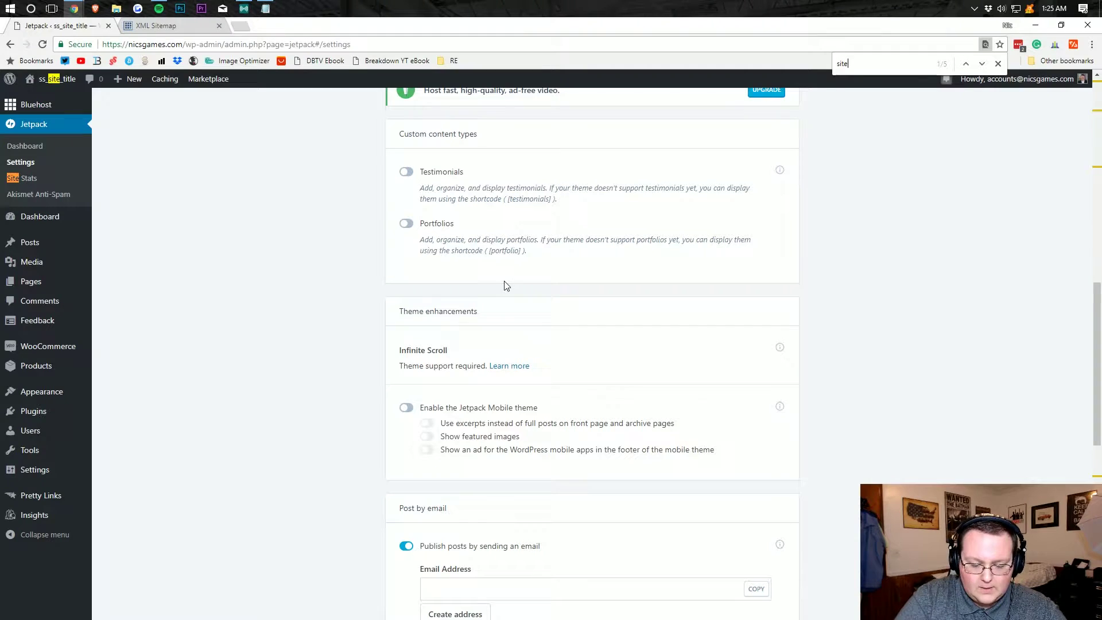
{"action": "type", "text": "map"}
{"action": "scroll", "coordinate": [506, 276], "scroll_direction": "up", "scroll_amount": 12}
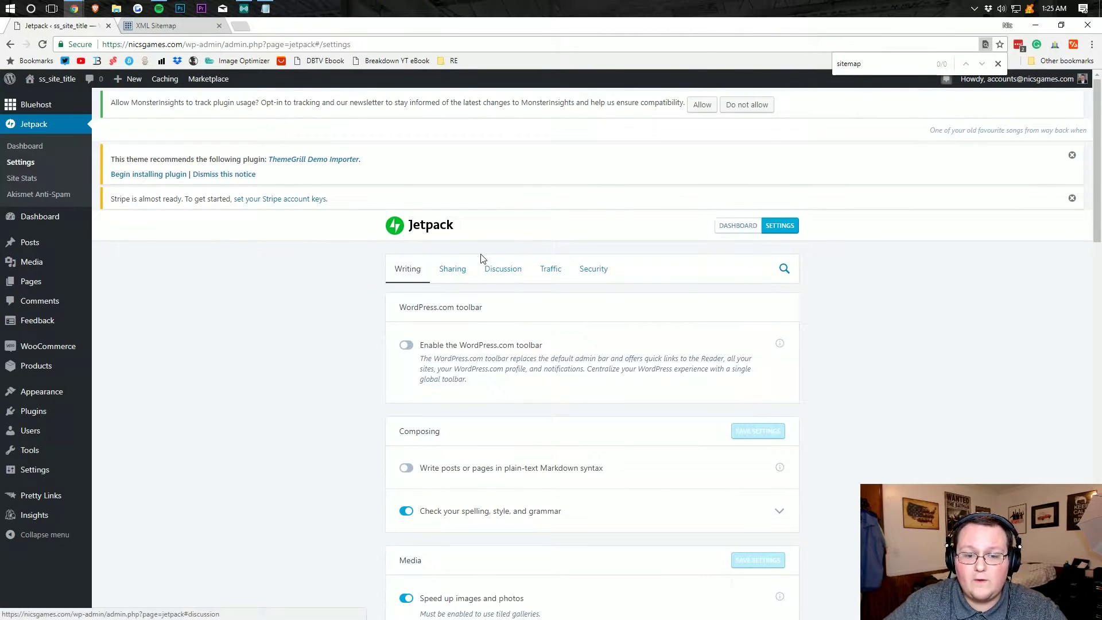
{"action": "left_click", "coordinate": [549, 269]}
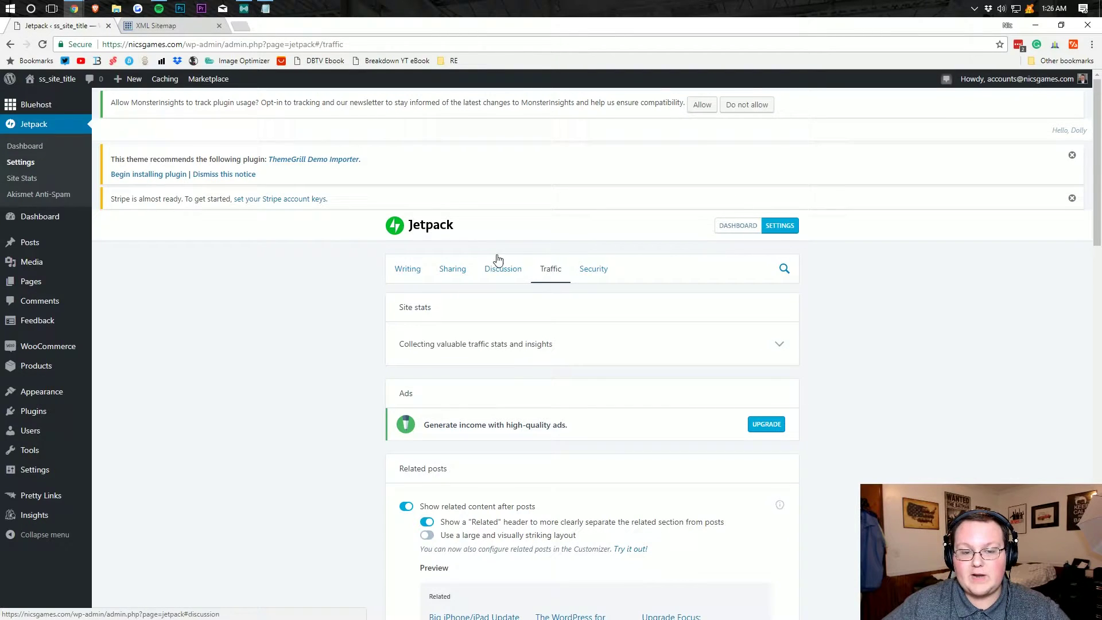
{"action": "scroll", "coordinate": [569, 393], "scroll_direction": "down", "scroll_amount": 7}
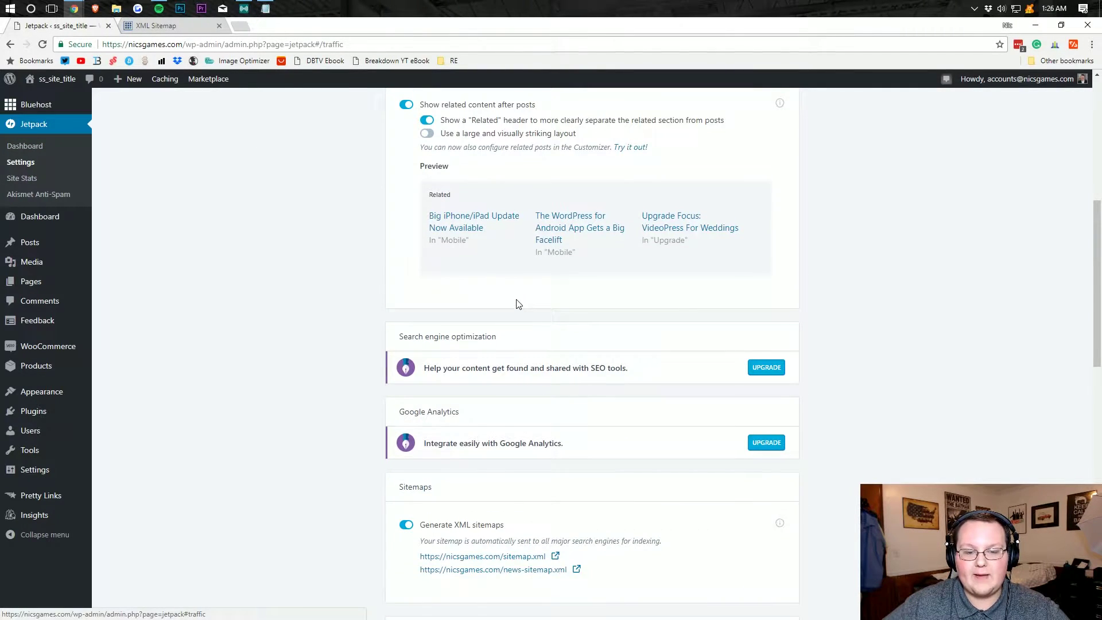
{"action": "scroll", "coordinate": [518, 304], "scroll_direction": "down", "scroll_amount": 4}
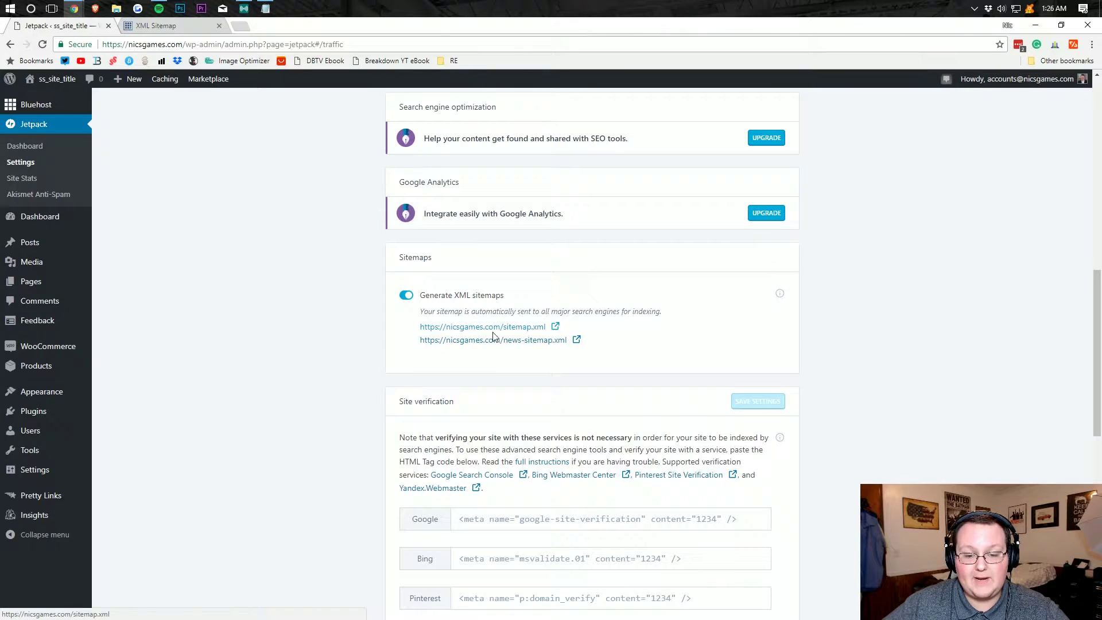
{"action": "middle_click", "coordinate": [504, 327]}
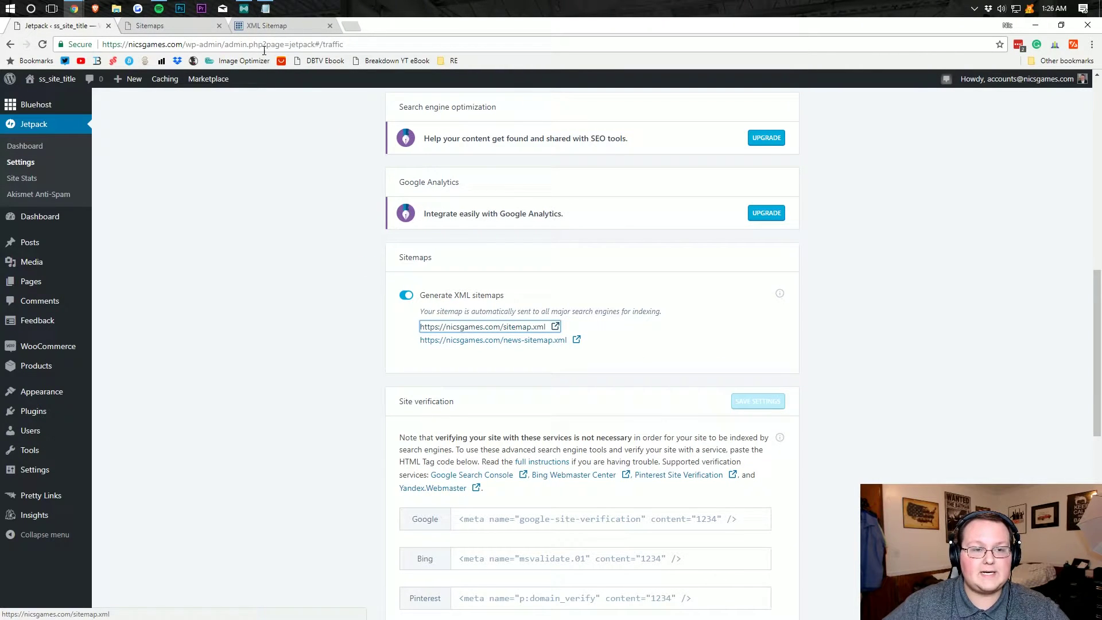
Check the site's sitemap tab, which reports 'No sitemap found' and says to try again later
{"action": "left_click", "coordinate": [269, 27]}
{"action": "left_click", "coordinate": [164, 26]}
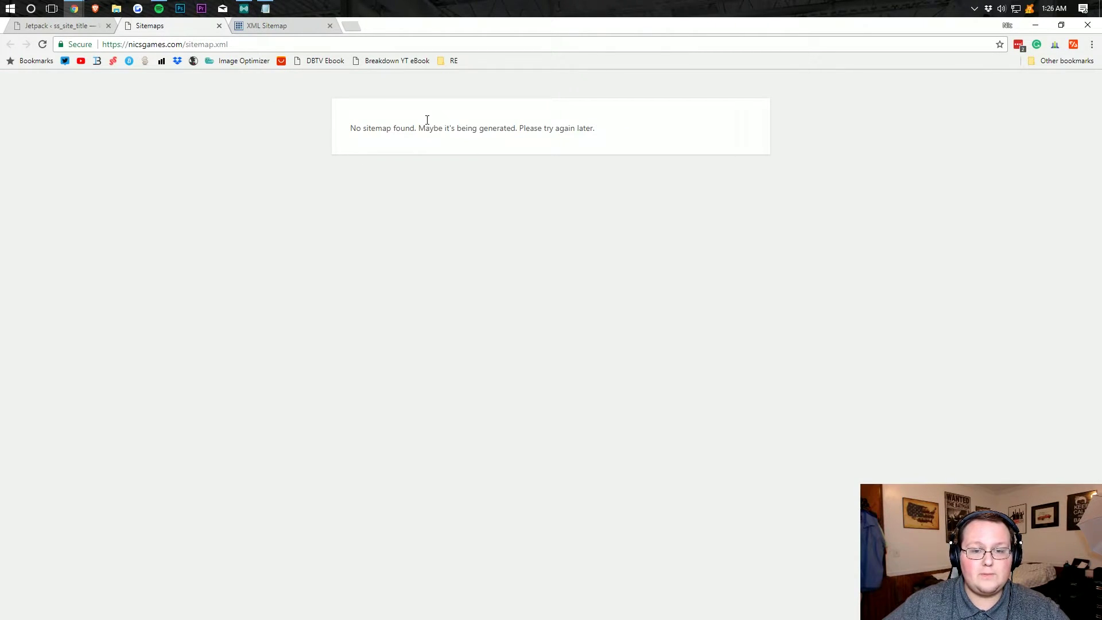
{"action": "left_click_drag", "start_coordinate": [427, 119], "coordinate": [687, 123]}
{"action": "left_click", "coordinate": [402, 117]}
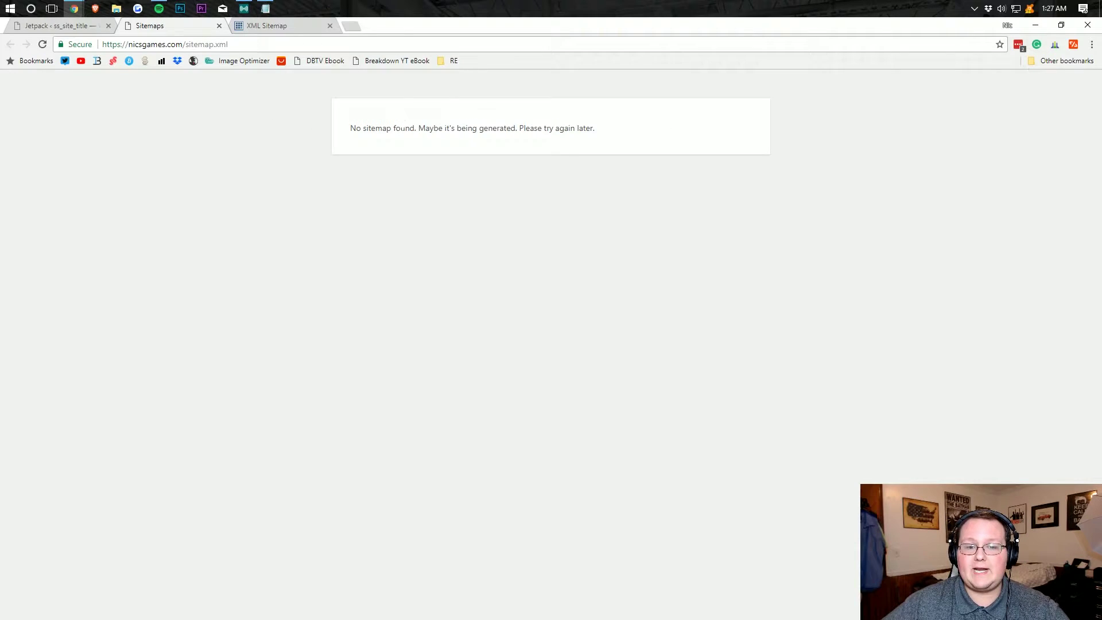
{"action": "left_click_drag", "start_coordinate": [401, 127], "coordinate": [574, 151]}
Toggle Jetpack's Generate XML sitemaps off and on until settings are updated
{"action": "left_click", "coordinate": [54, 24]}
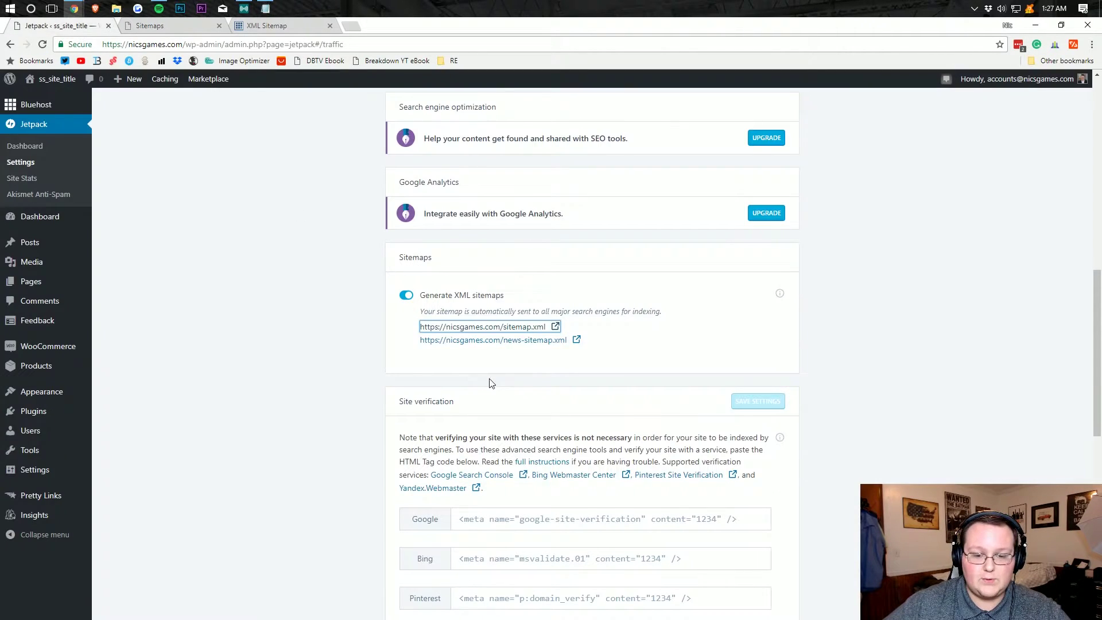
{"action": "left_click", "coordinate": [407, 296]}
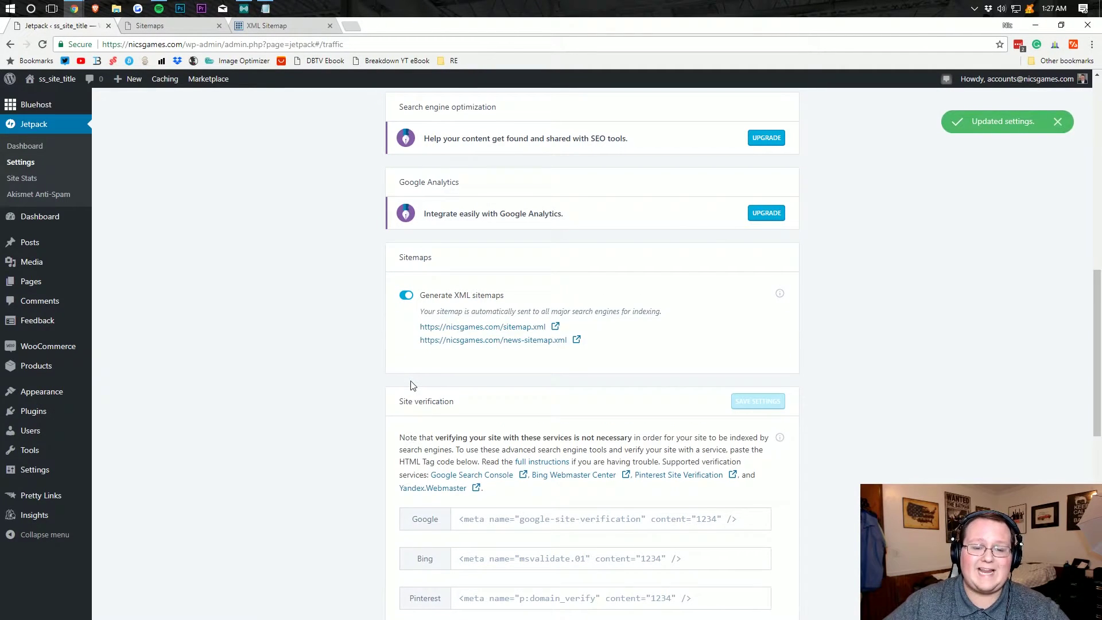
{"action": "scroll", "coordinate": [461, 333], "scroll_direction": "down", "scroll_amount": 4}
{"action": "scroll", "coordinate": [423, 314], "scroll_direction": "up", "scroll_amount": 5}
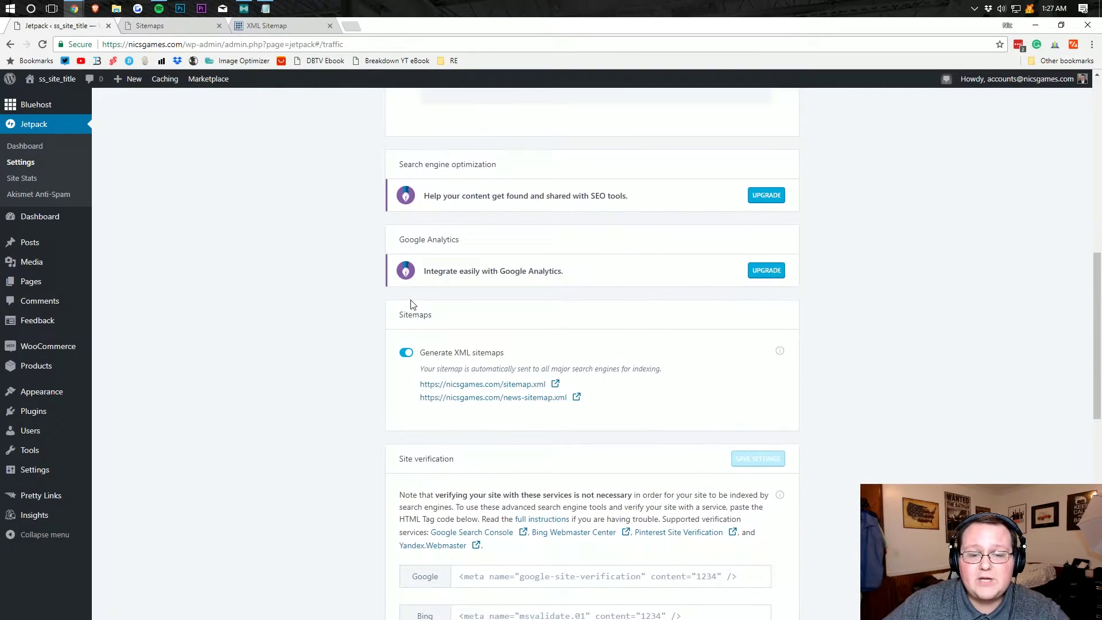
Open the sitemap index and its sitemap-1.xml, compare with thebreakdown.xyz's sitemap, then go back
{"action": "left_click", "coordinate": [152, 26]}
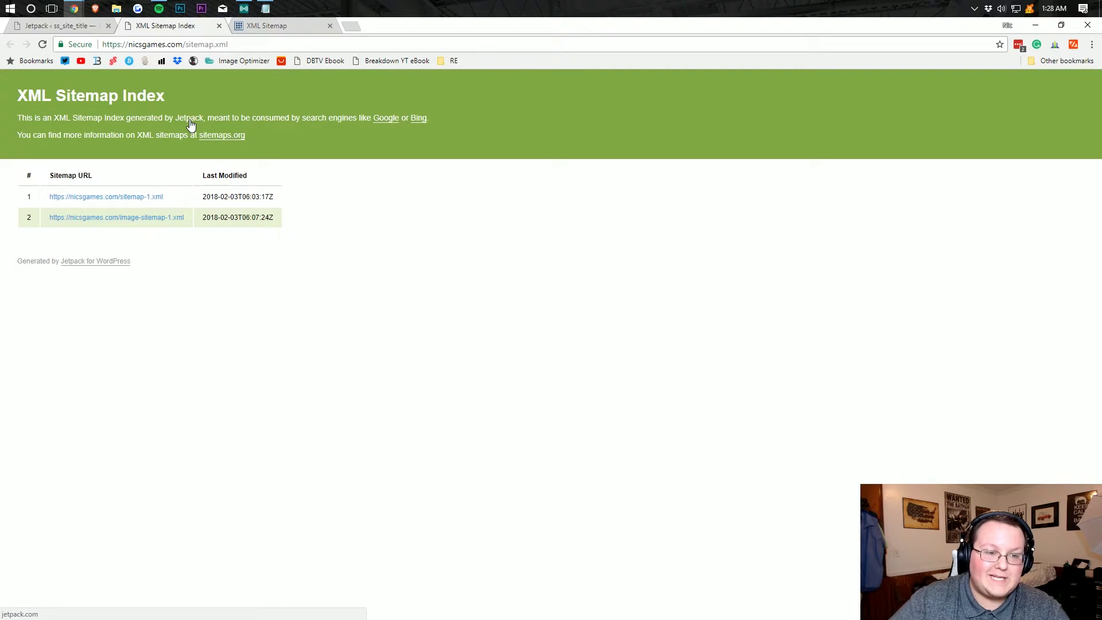
{"action": "left_click", "coordinate": [135, 197]}
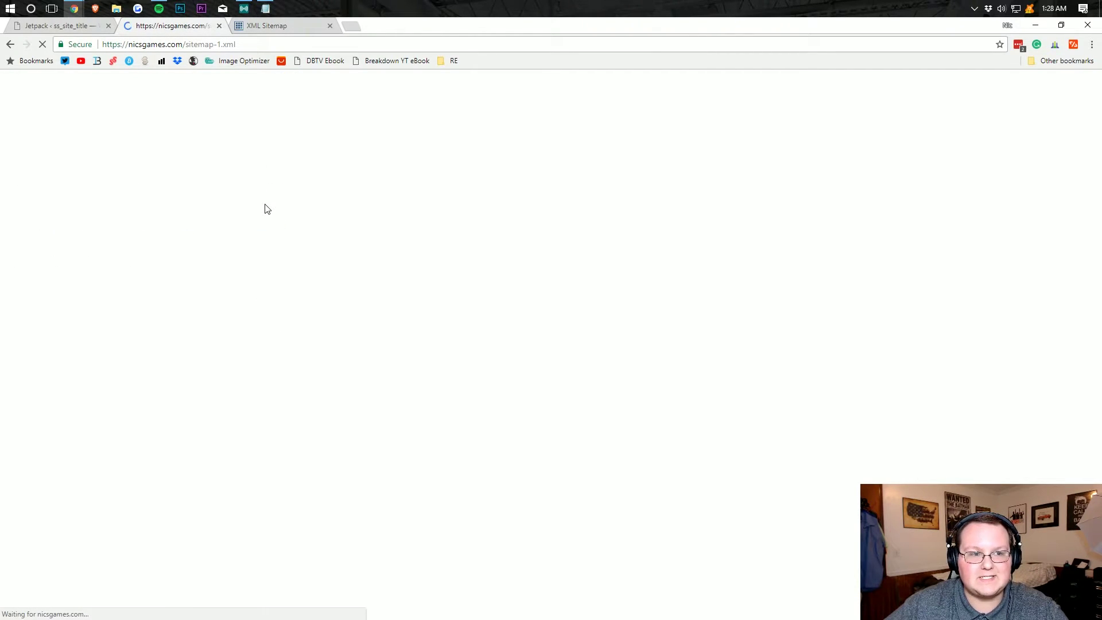
{"action": "key", "text": "ctrl+Tab"}
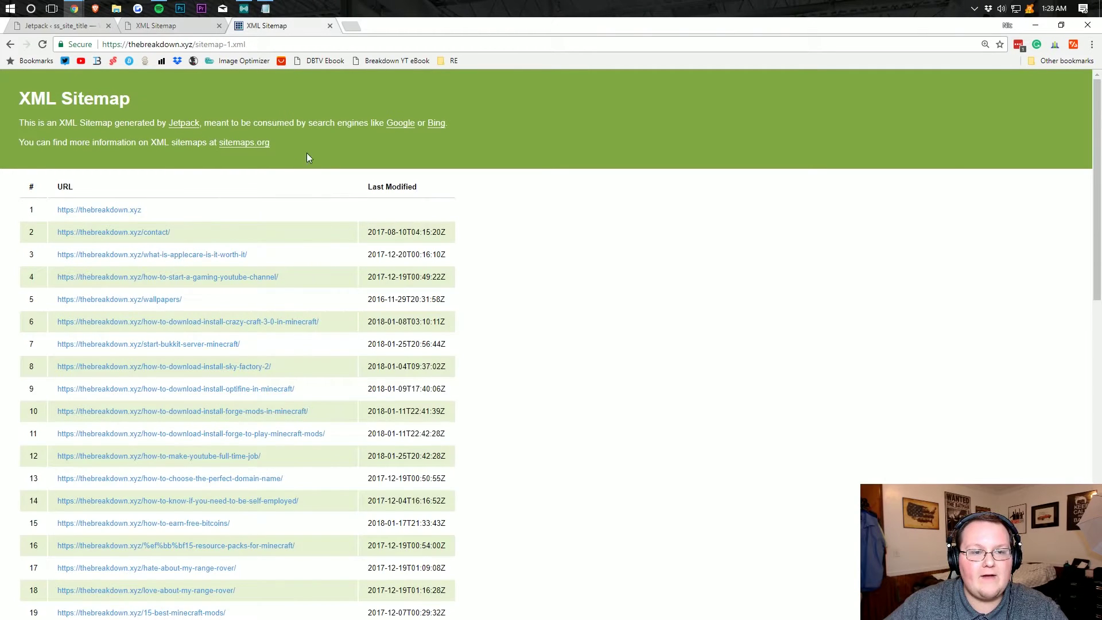
{"action": "scroll", "coordinate": [184, 198], "scroll_direction": "down", "scroll_amount": 6}
{"action": "scroll", "coordinate": [198, 190], "scroll_direction": "up", "scroll_amount": 6}
{"action": "left_click", "coordinate": [195, 24]}
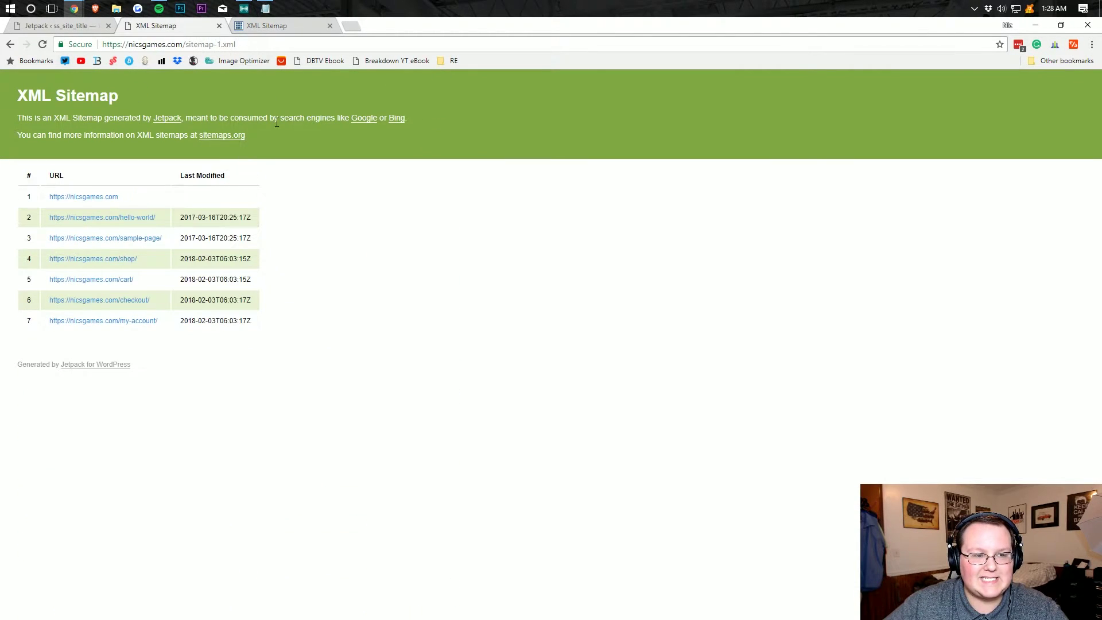
{"action": "left_click", "coordinate": [290, 23]}
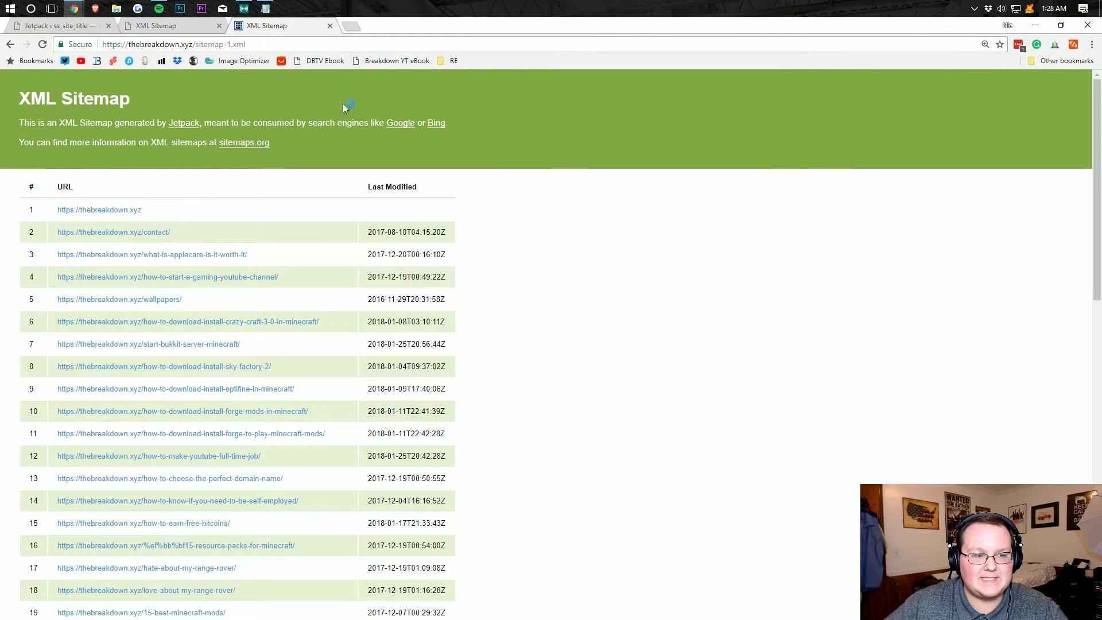
{"action": "left_click", "coordinate": [193, 28]}
{"action": "key", "text": "alt+Left"}
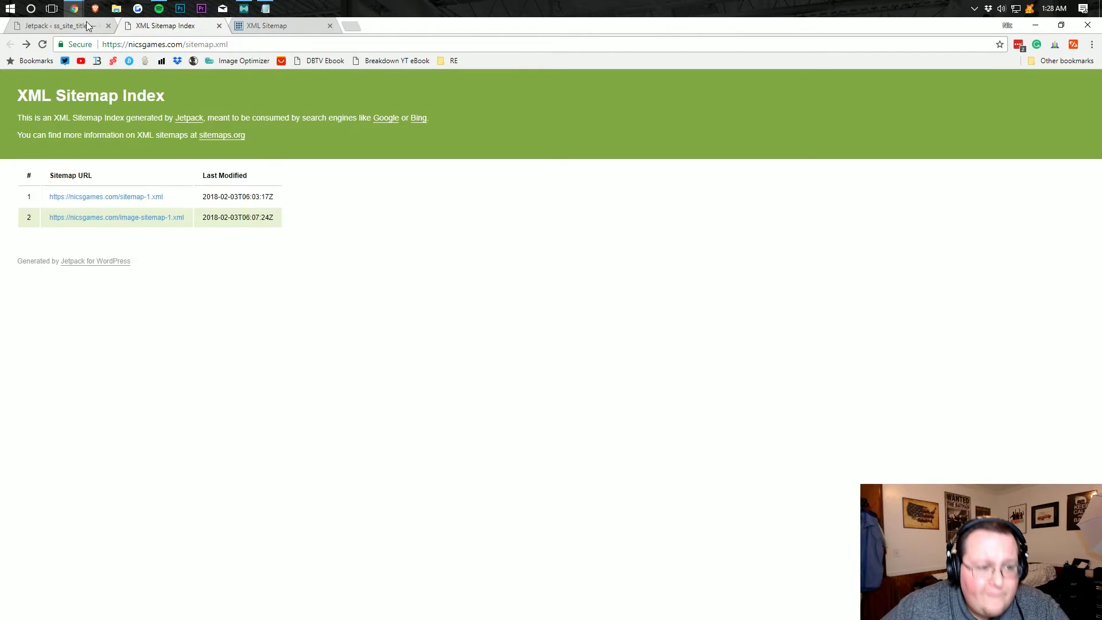
Search for 'XML Sitemap' on the Plugins > Add New page
{"action": "left_click", "coordinate": [86, 23]}
{"action": "scroll", "coordinate": [298, 171], "scroll_direction": "up", "scroll_amount": 10}
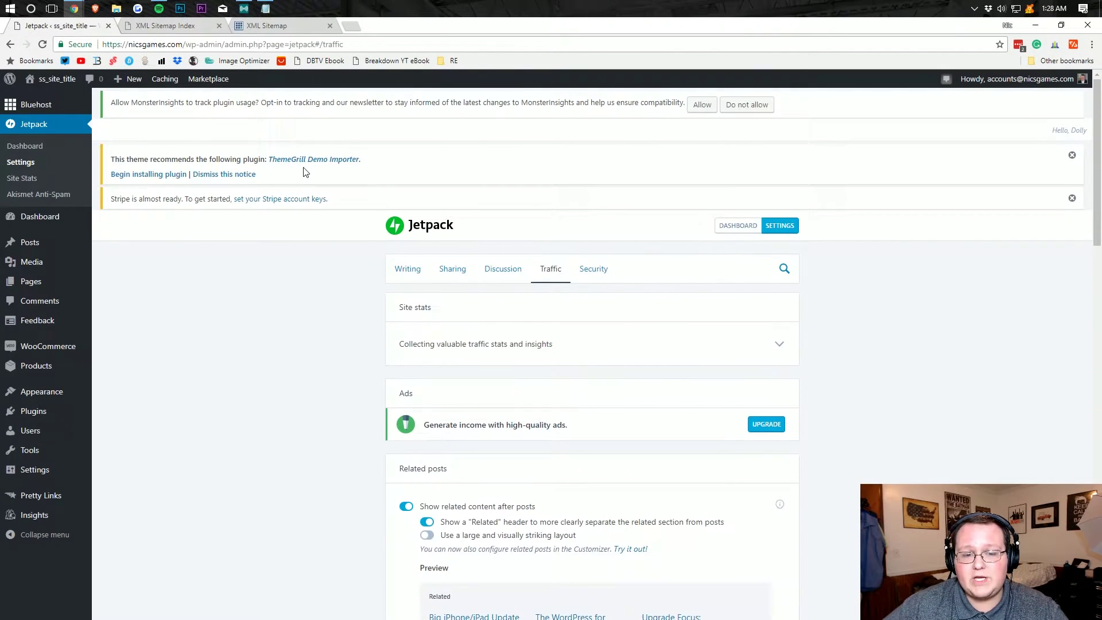
{"action": "scroll", "coordinate": [306, 172], "scroll_direction": "down", "scroll_amount": 3}
{"action": "scroll", "coordinate": [293, 167], "scroll_direction": "up", "scroll_amount": 2}
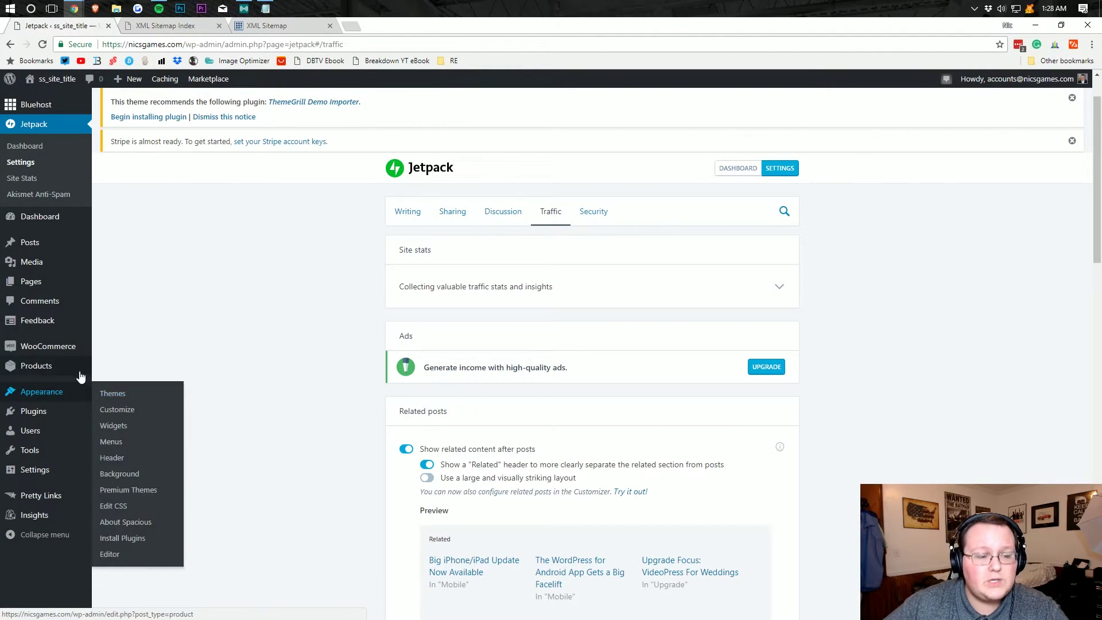
{"action": "mouse_move", "coordinate": [75, 413]}
{"action": "left_click", "coordinate": [115, 430]}
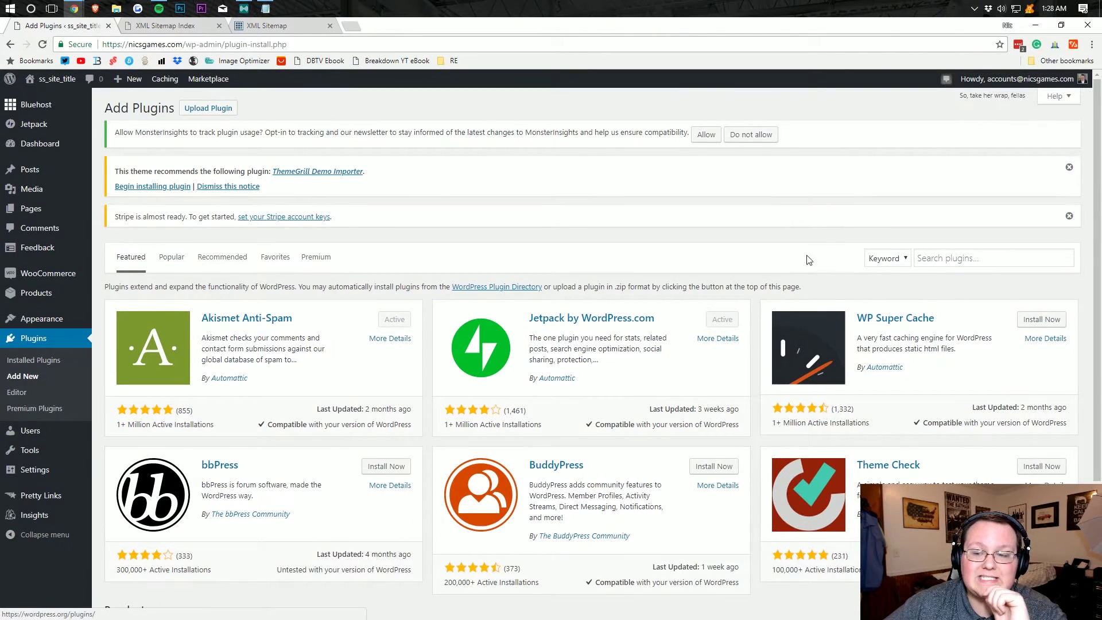
{"action": "left_click", "coordinate": [936, 265]}
{"action": "type", "text": "XML "}
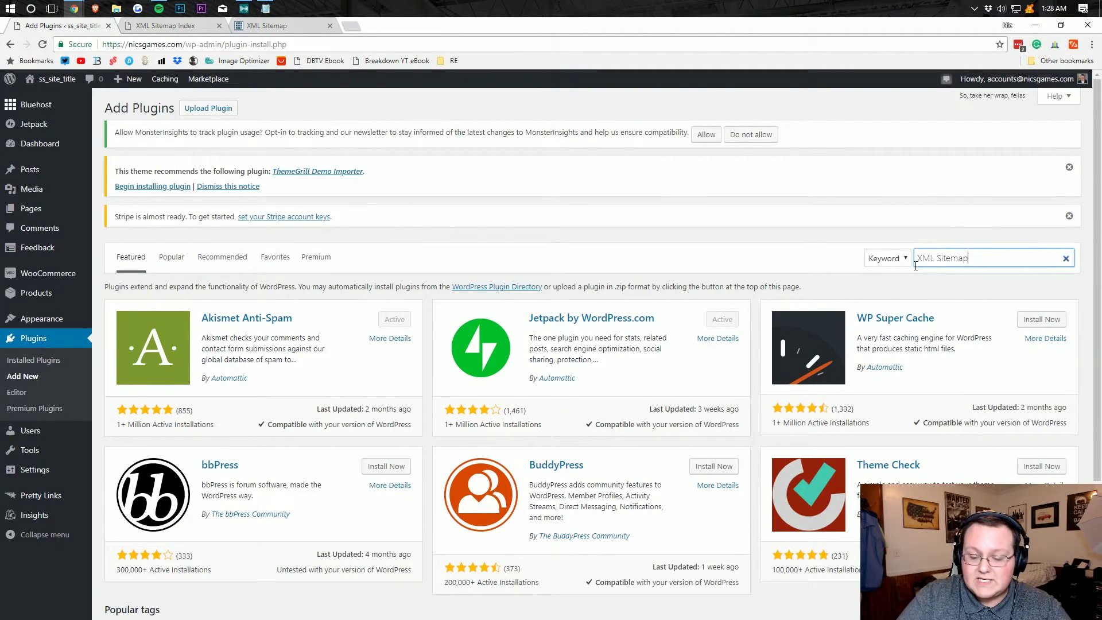
{"action": "type", "text": "Sitemap"}
{"action": "key", "text": "Return"}
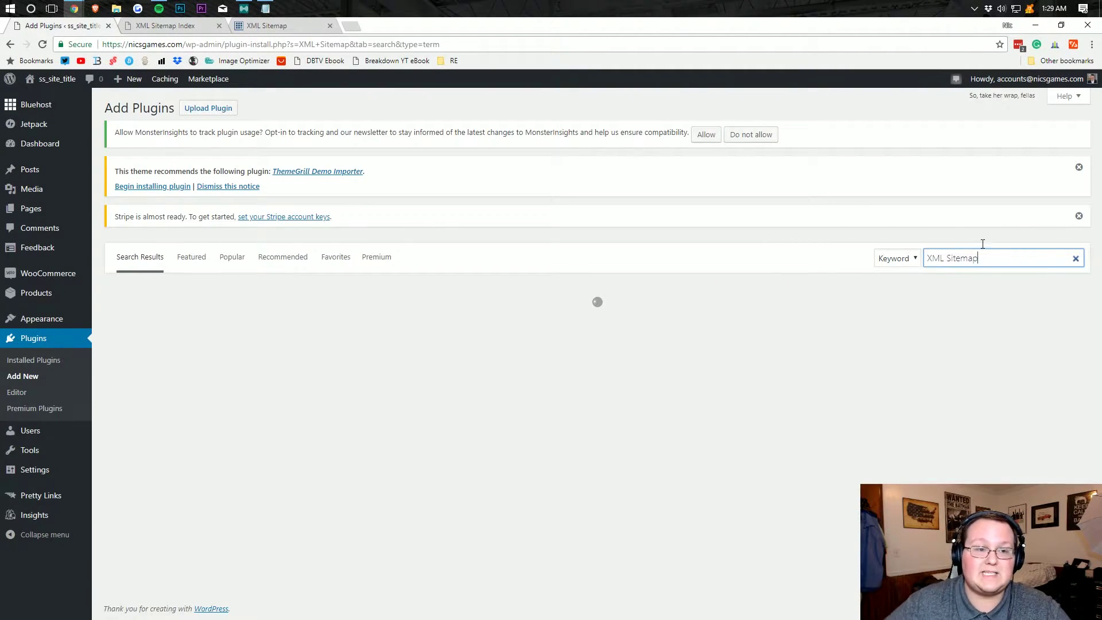
Install and activate the Google XML Sitemaps plugin from the results
{"action": "left_click", "coordinate": [144, 26]}
{"action": "left_click", "coordinate": [66, 30]}
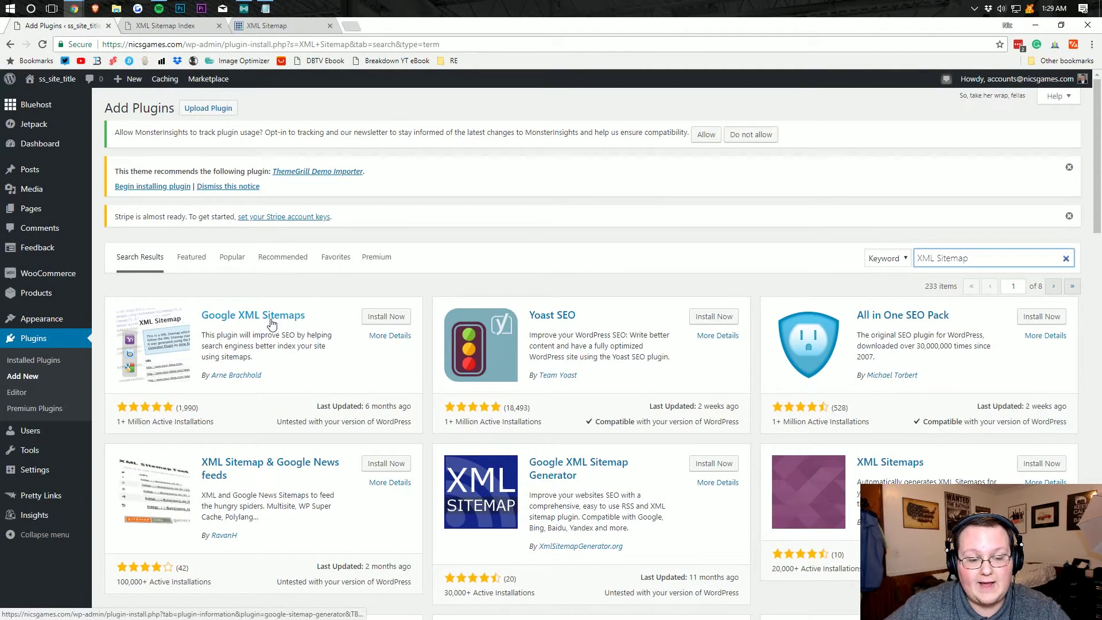
{"action": "left_click_drag", "start_coordinate": [305, 317], "coordinate": [198, 323]}
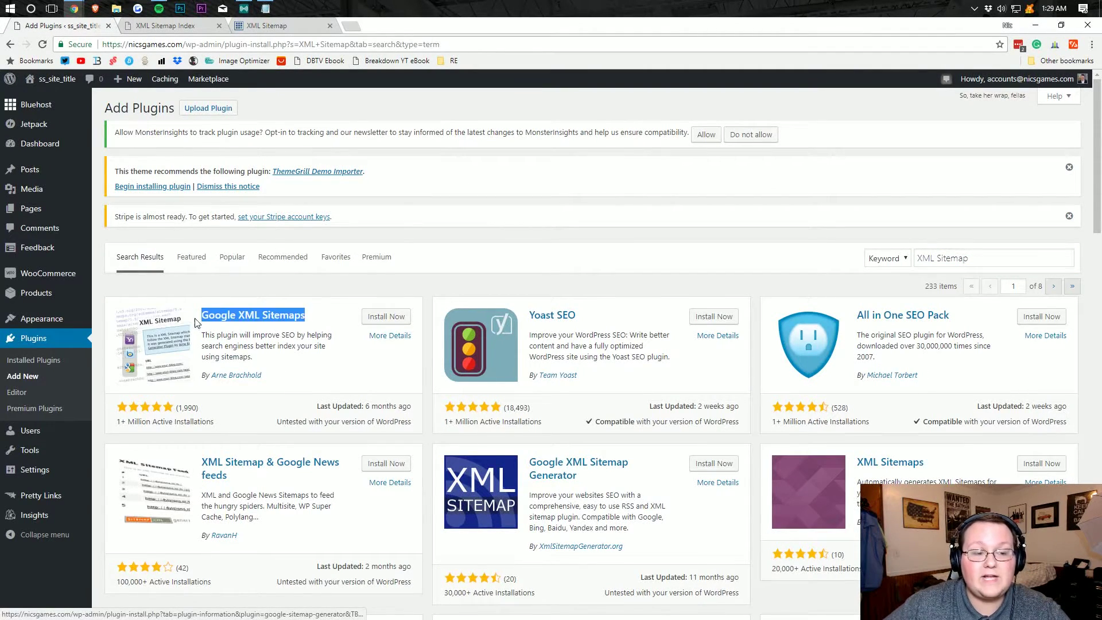
{"action": "left_click", "coordinate": [373, 320]}
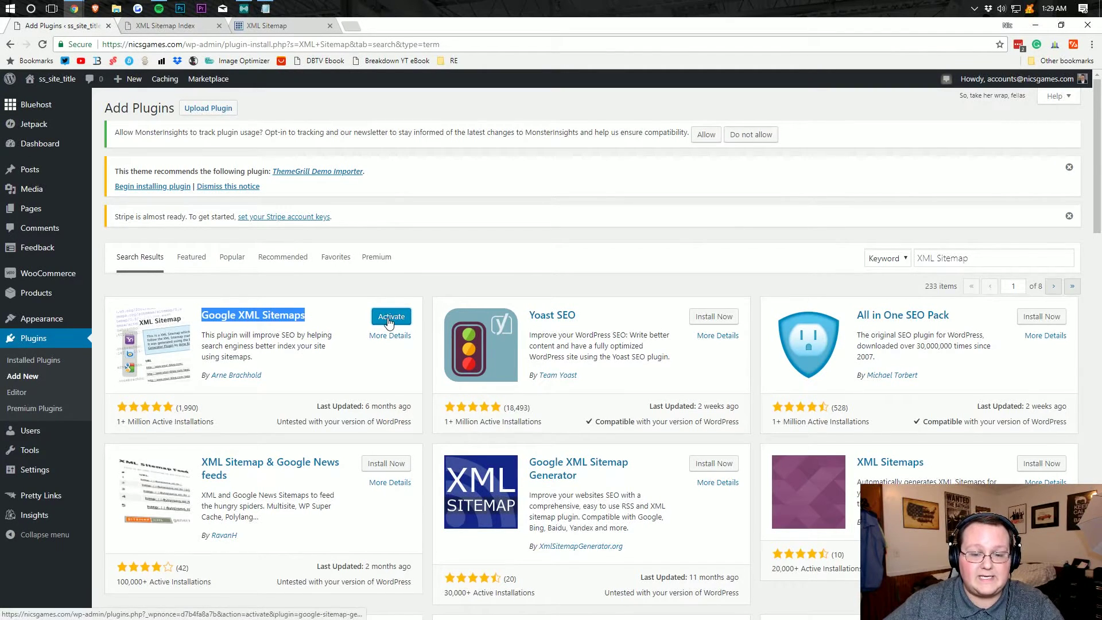
{"action": "left_click", "coordinate": [388, 316]}
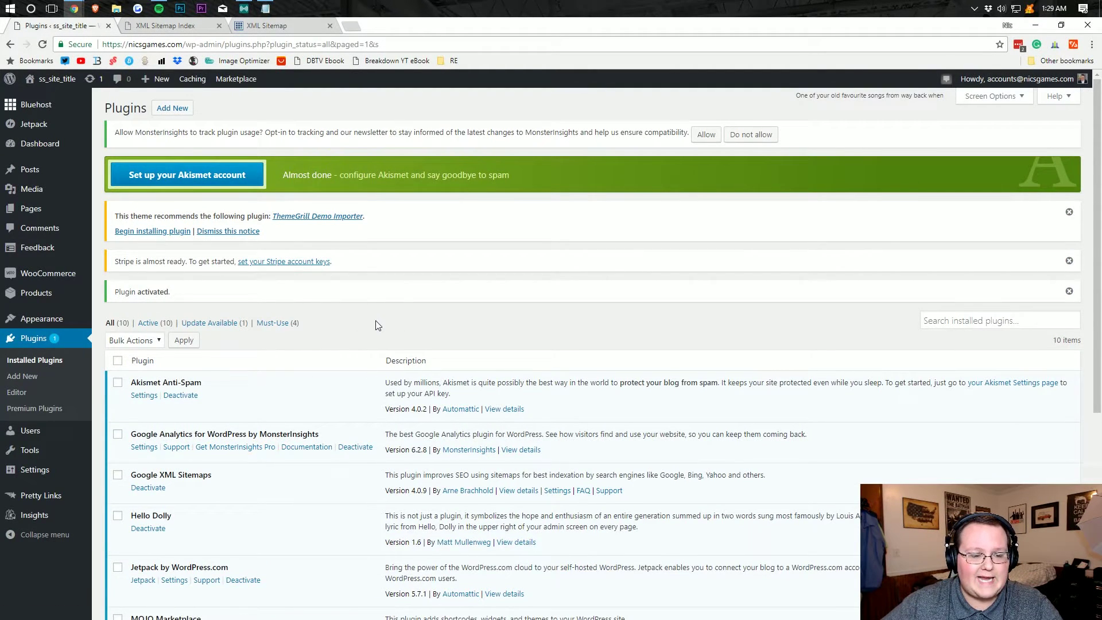
Open Settings > XML-Sitemap and load the nicsgames.com/sitemap.xml index in a new tab
{"action": "scroll", "coordinate": [340, 336], "scroll_direction": "down", "scroll_amount": 1}
{"action": "mouse_move", "coordinate": [56, 469]}
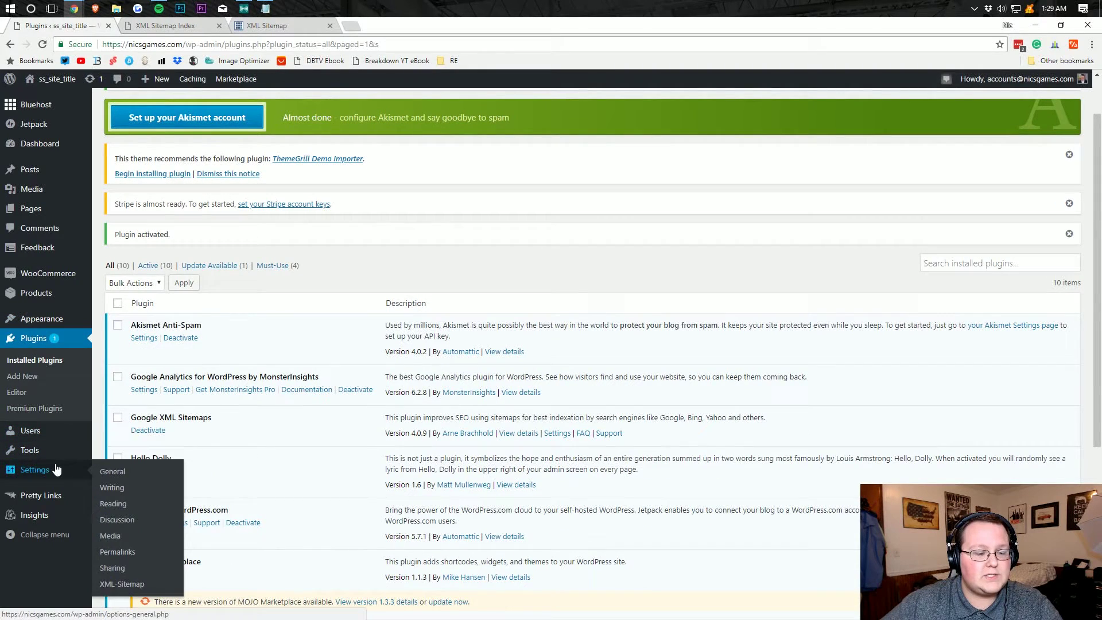
{"action": "left_click", "coordinate": [127, 584]}
{"action": "mouse_move", "coordinate": [52, 448]}
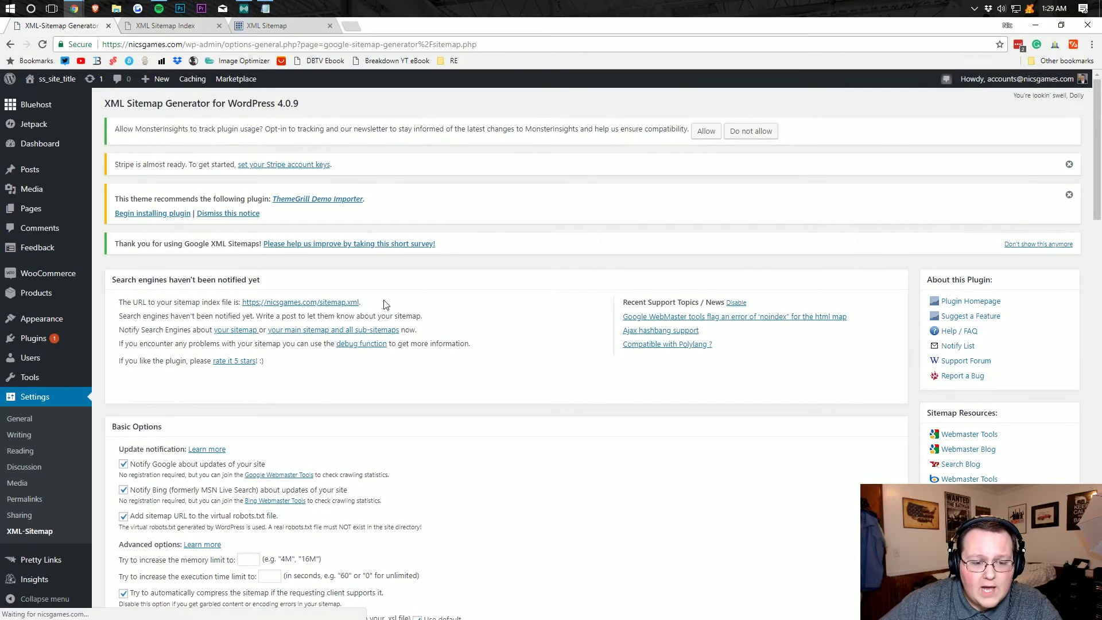
{"action": "middle_click", "coordinate": [338, 302]}
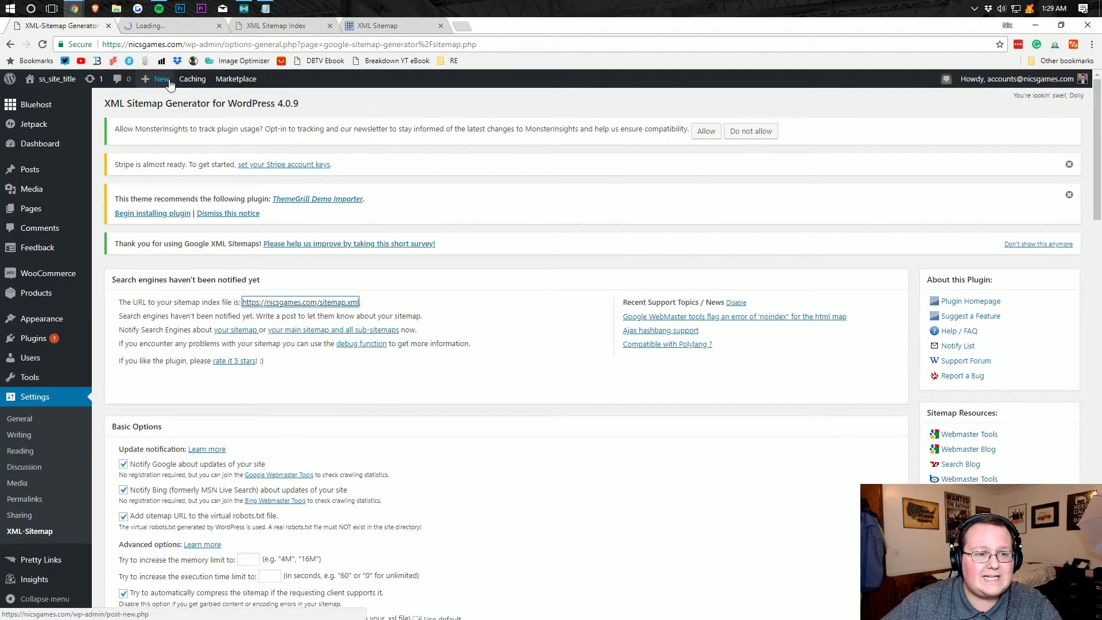
{"action": "left_click", "coordinate": [160, 27]}
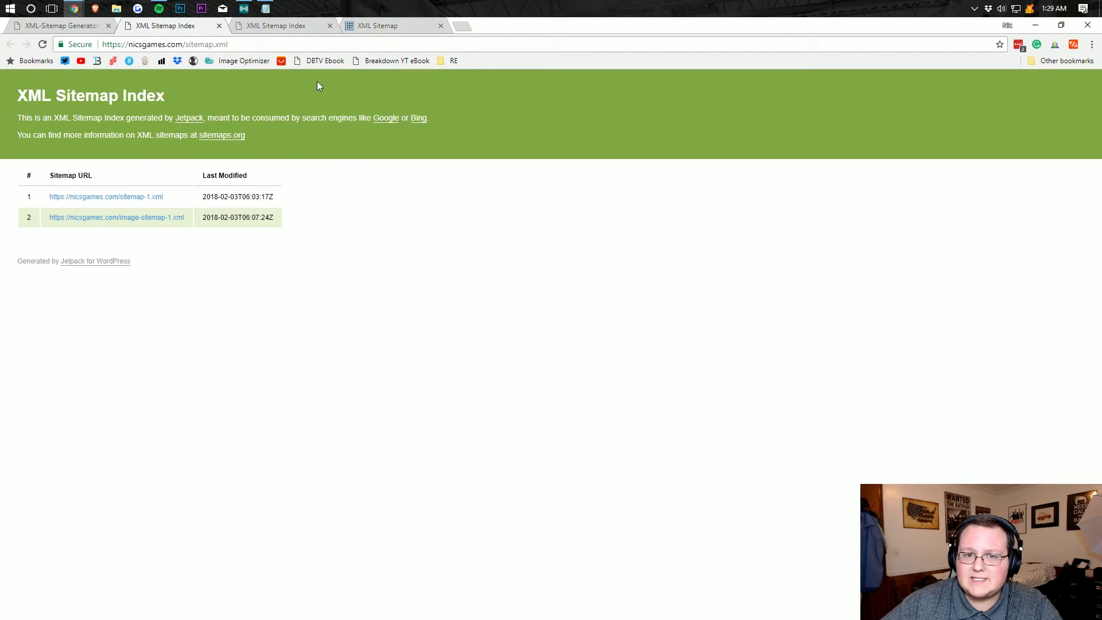
{"action": "left_click", "coordinate": [31, 27]}
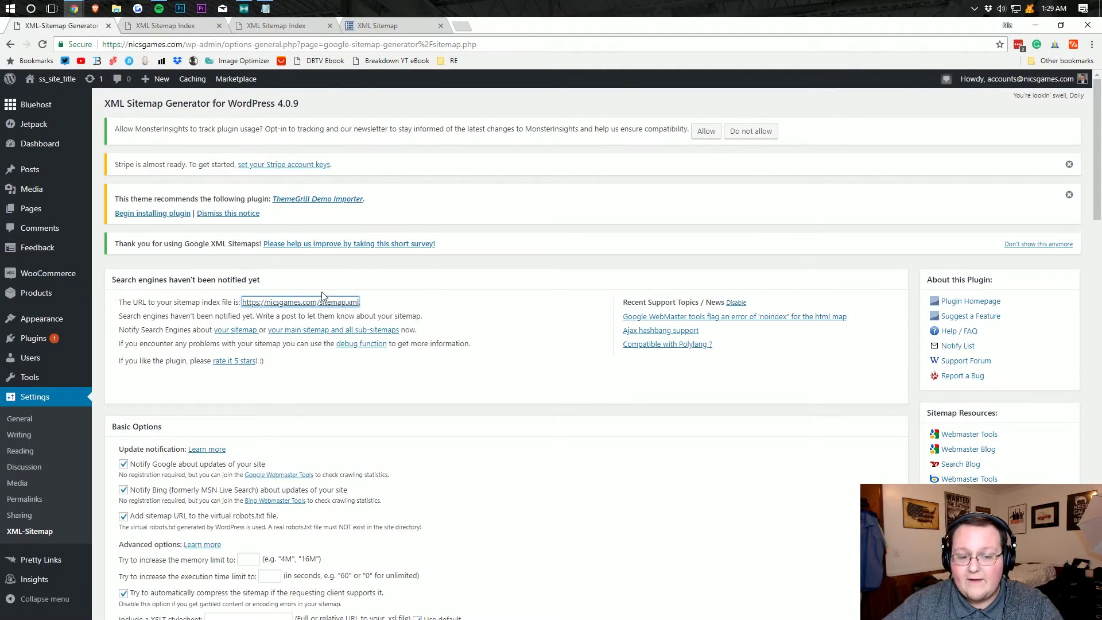